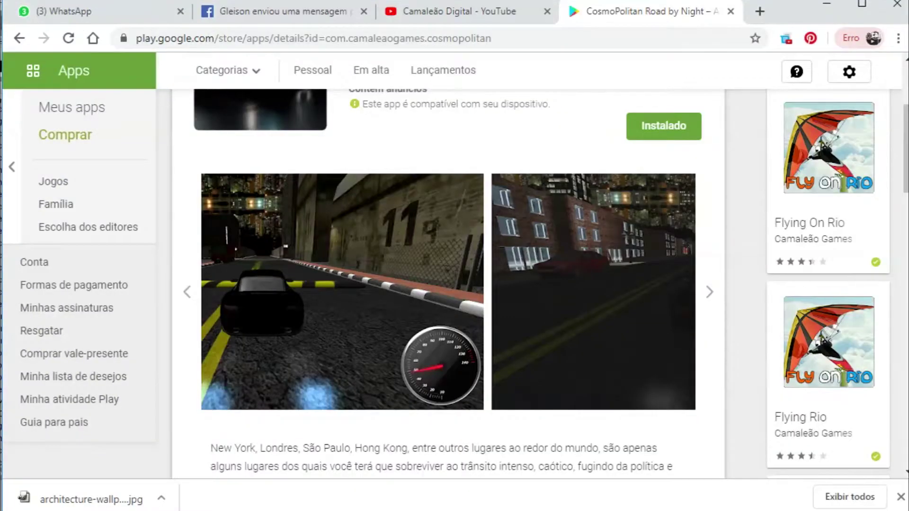
Advance the CosmoPolitan Road by Night screenshot carousel to its next night-city shots
{"action": "left_click", "coordinate": [707, 292]}
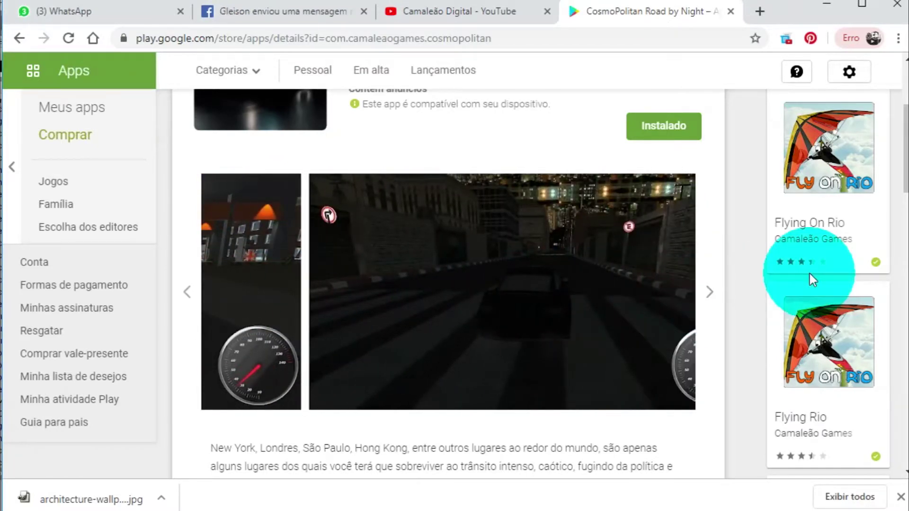
{"action": "left_click_drag", "start_coordinate": [833, 6], "coordinate": [833, 7]}
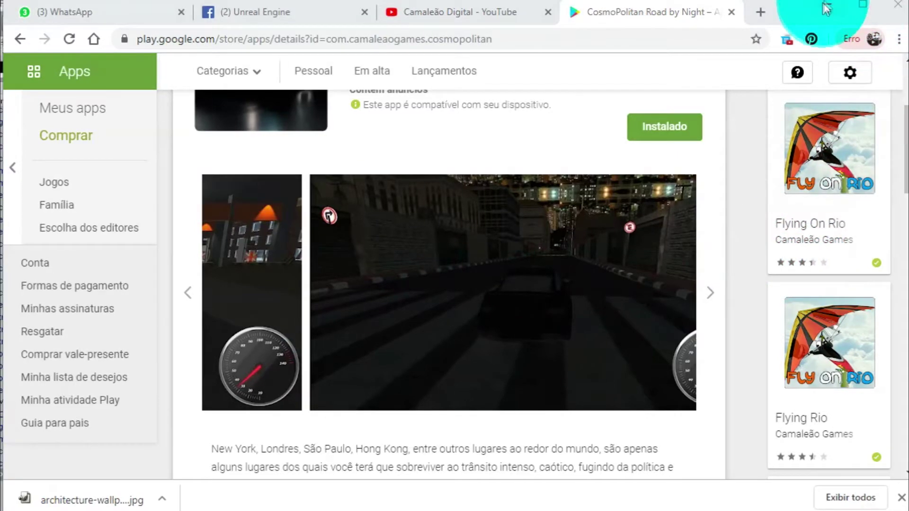
Reveal the Unity editor and select the car's front wheel, Exterior body and Glass parts
{"action": "left_click", "coordinate": [834, 7]}
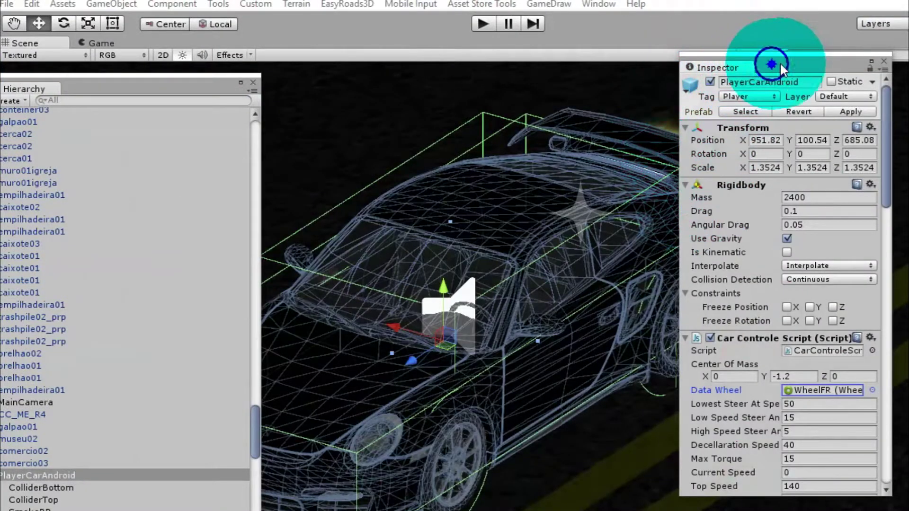
{"action": "left_click_drag", "start_coordinate": [797, 62], "coordinate": [814, 57]}
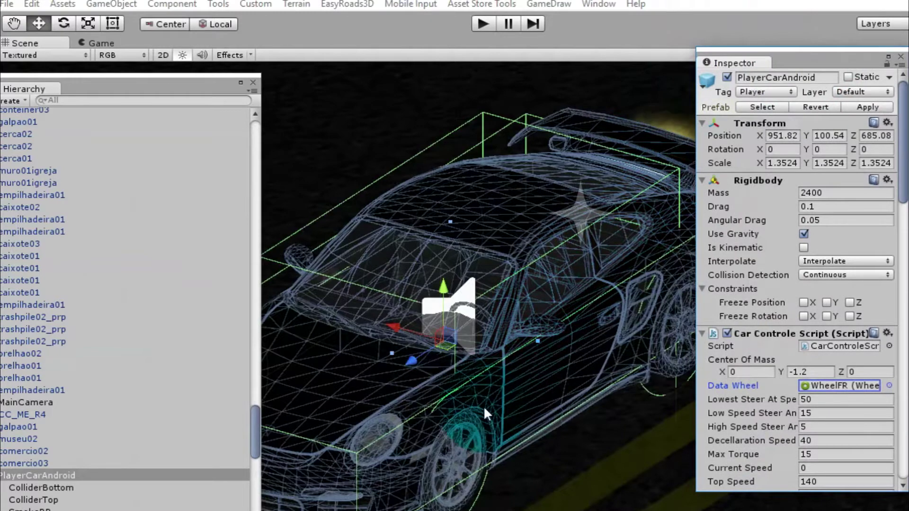
{"action": "left_click", "coordinate": [467, 434]}
{"action": "left_click", "coordinate": [497, 407]}
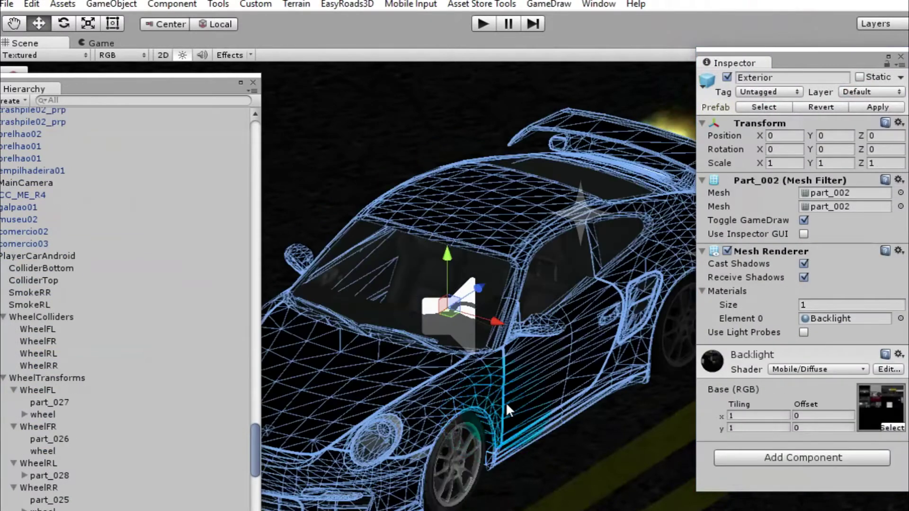
{"action": "left_click", "coordinate": [409, 353]}
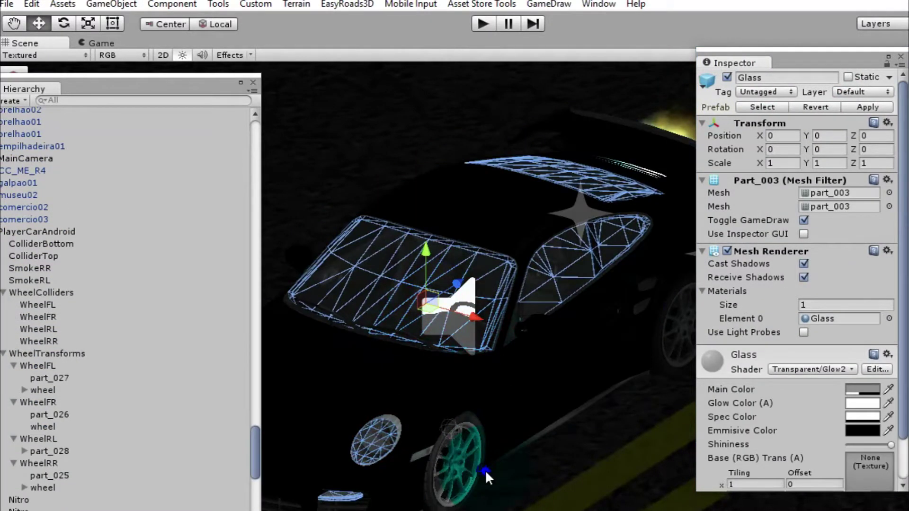
{"action": "left_click", "coordinate": [485, 470]}
{"action": "left_click", "coordinate": [460, 466]}
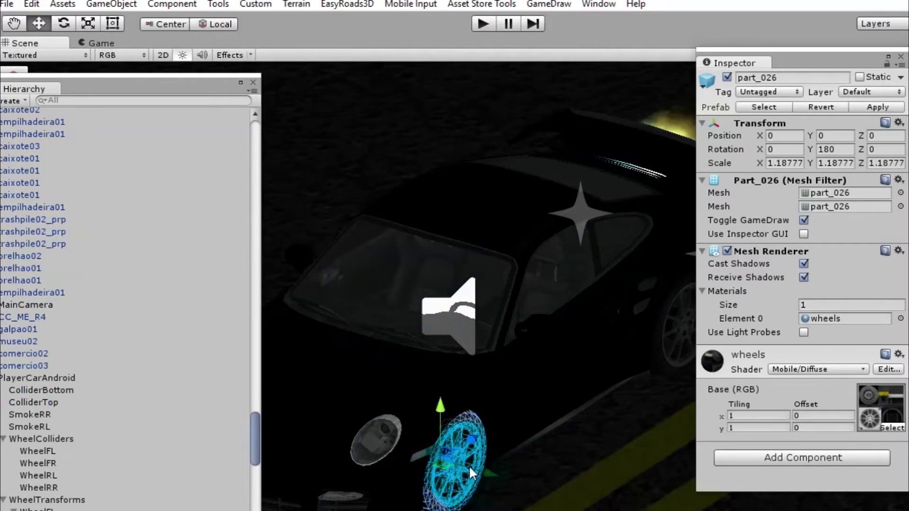
{"action": "left_click", "coordinate": [560, 370]}
{"action": "left_click", "coordinate": [559, 369]}
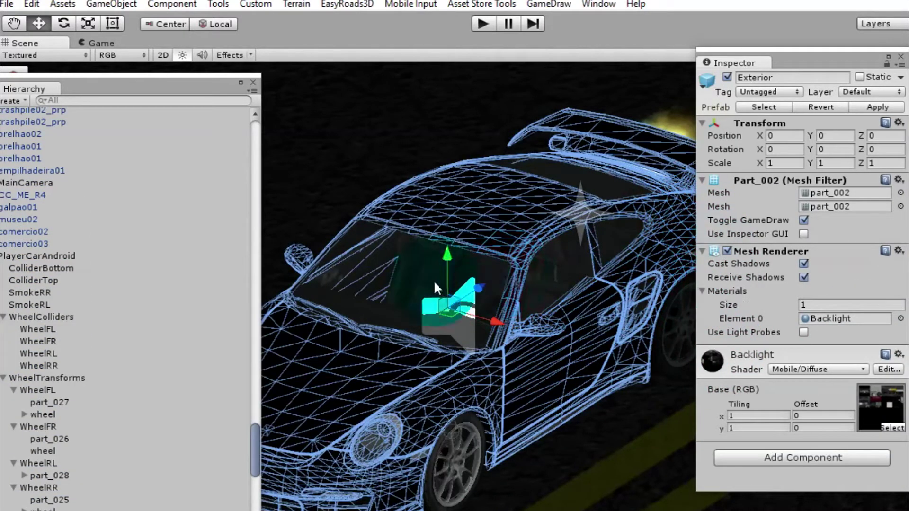
{"action": "left_click", "coordinate": [417, 281]}
{"action": "left_click", "coordinate": [456, 223]}
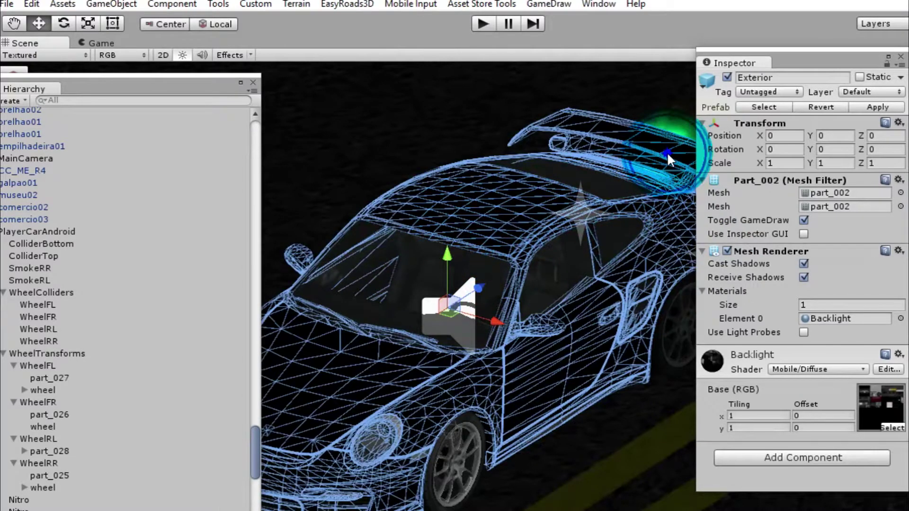
Shift the Inspector and Hierarchy aside, start a name filter, and reselect the Glass and Exterior body
{"action": "left_click_drag", "start_coordinate": [812, 59], "coordinate": [877, 70]}
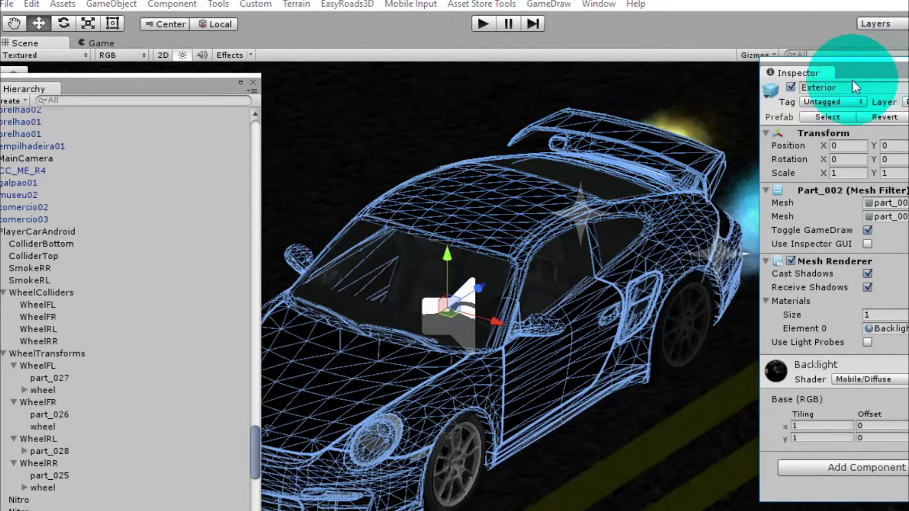
{"action": "left_click", "coordinate": [600, 244]}
{"action": "left_click", "coordinate": [396, 295]}
{"action": "left_click", "coordinate": [396, 295]}
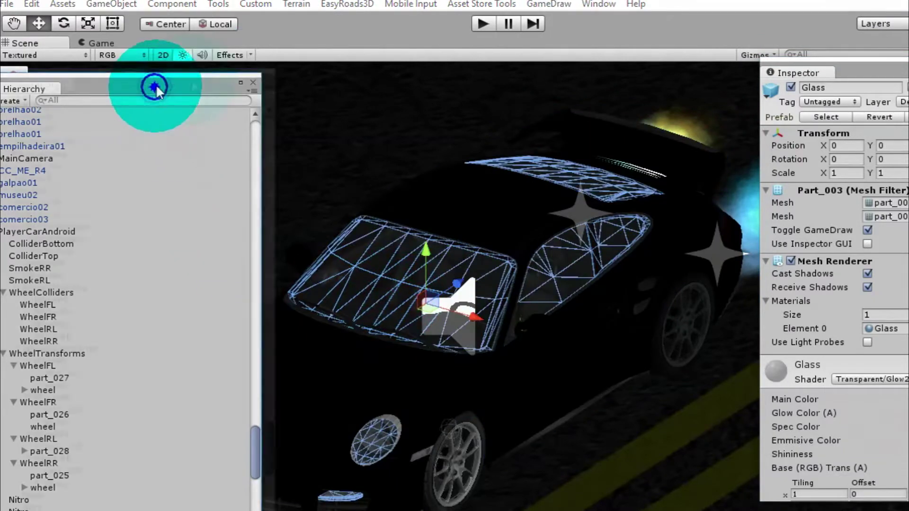
{"action": "left_click_drag", "start_coordinate": [152, 85], "coordinate": [226, 77]}
{"action": "left_click", "coordinate": [331, 139]}
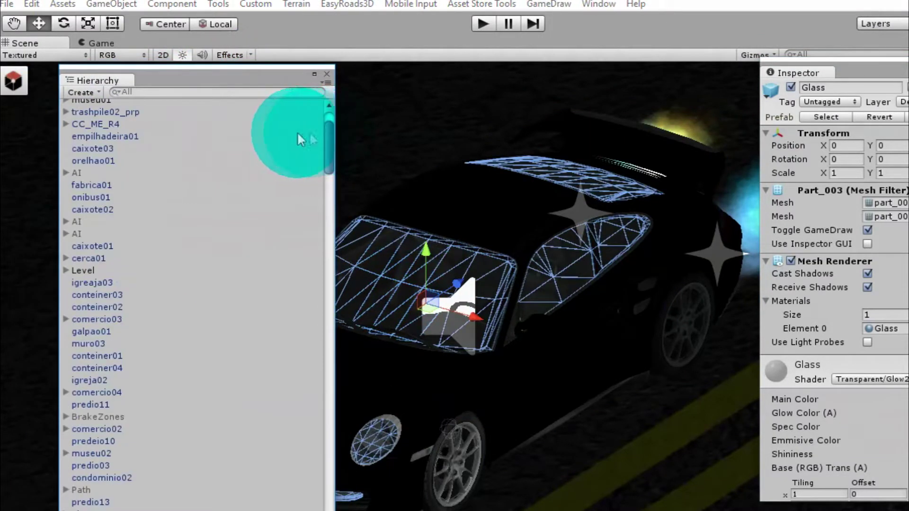
{"action": "left_click_drag", "start_coordinate": [326, 124], "coordinate": [327, 117]}
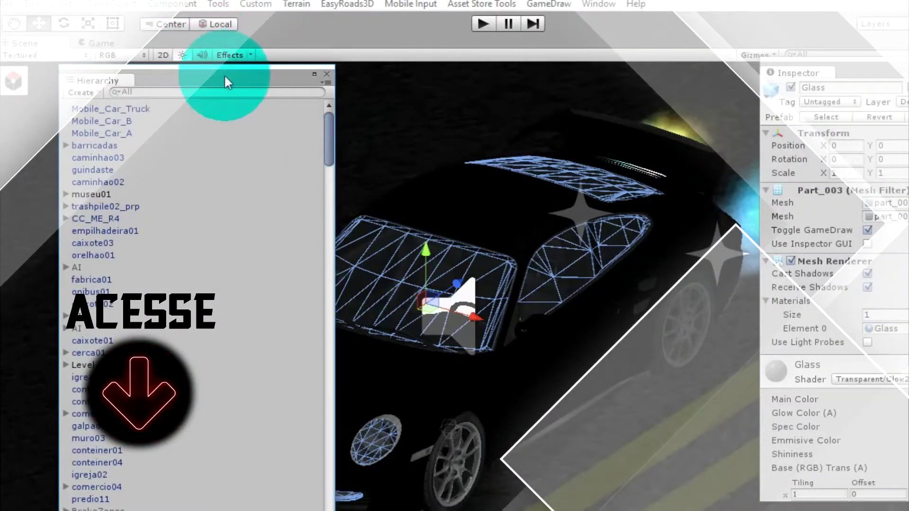
{"action": "left_click", "coordinate": [213, 91]}
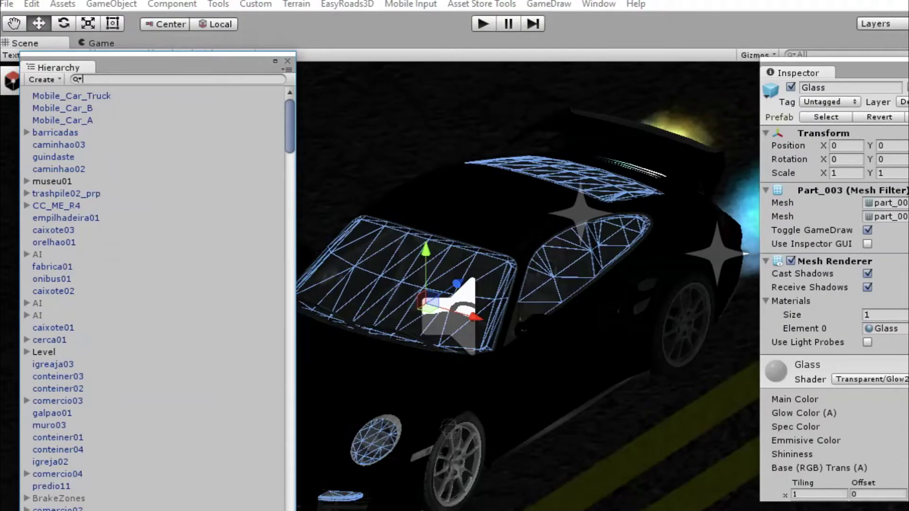
{"action": "left_click", "coordinate": [867, 315]}
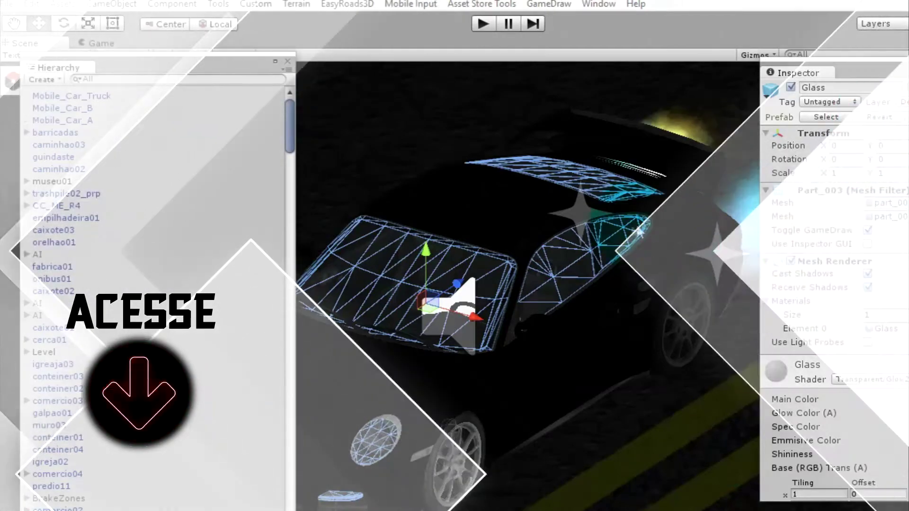
{"action": "left_click", "coordinate": [670, 458]}
{"action": "left_click", "coordinate": [575, 370]}
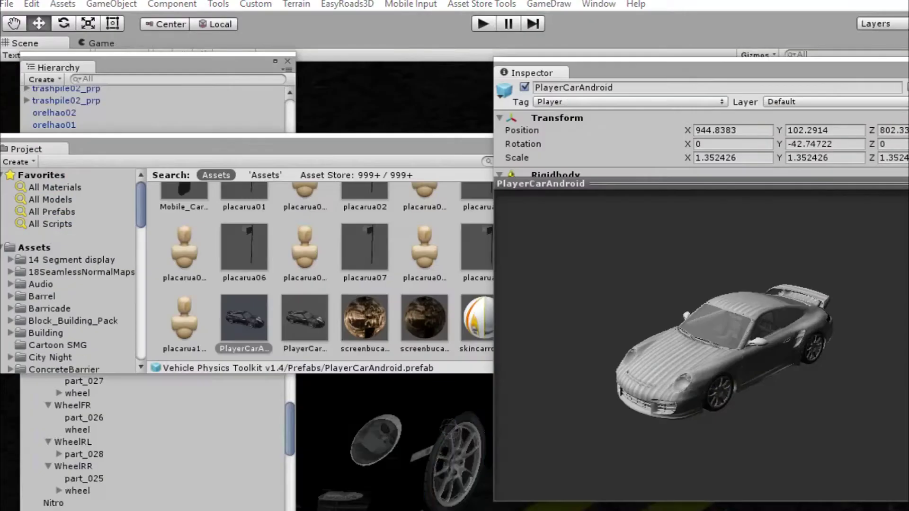
Rotate the PlayerCarAndroid preview, then select PlayerCarPC and rotate it to a top-front view
{"action": "mouse_move", "coordinate": [790, 331]}
{"action": "left_mouse_down"}
{"action": "mouse_move", "coordinate": [772, 332]}
{"action": "mouse_move", "coordinate": [822, 263]}
{"action": "mouse_move", "coordinate": [728, 344]}
{"action": "mouse_move", "coordinate": [773, 200]}
{"action": "mouse_move", "coordinate": [710, 332]}
{"action": "left_mouse_up"}
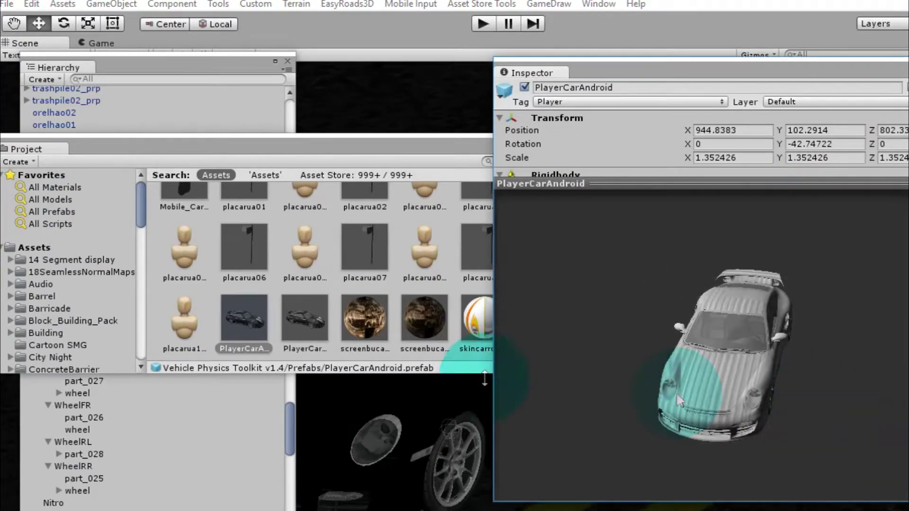
{"action": "left_click", "coordinate": [306, 334]}
{"action": "left_click_drag", "start_coordinate": [720, 425], "coordinate": [635, 403]}
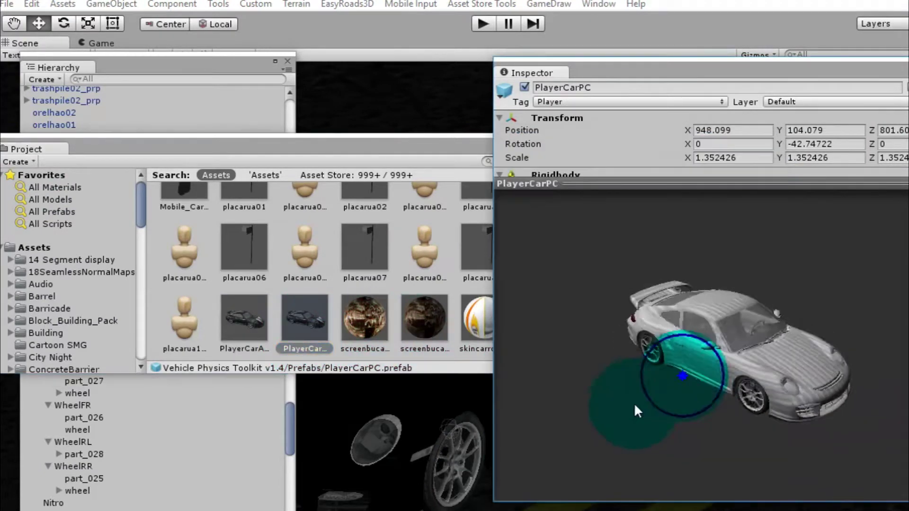
Scroll the 'car' search results to the top and inspect the first results, including placarua09
{"action": "left_click", "coordinate": [348, 147]}
{"action": "scroll", "coordinate": [199, 203], "scroll_direction": "up", "scroll_amount": 2}
{"action": "left_click", "coordinate": [199, 209]}
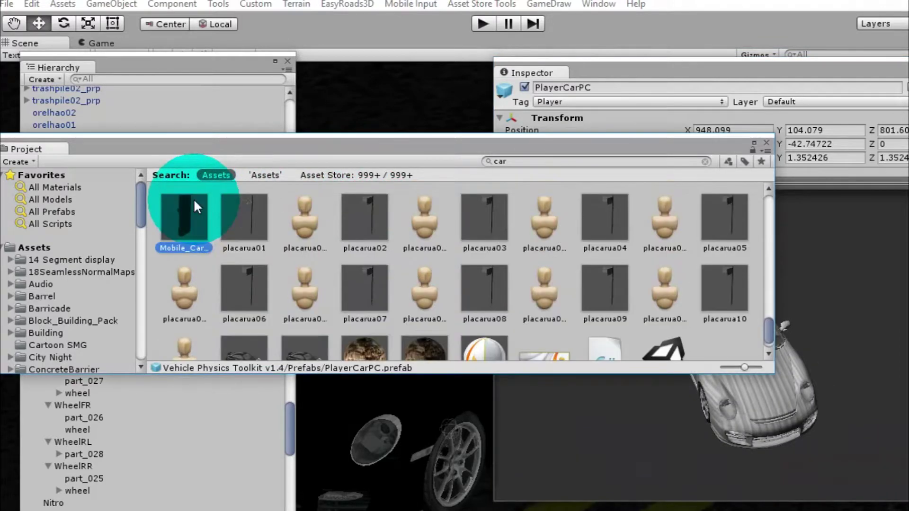
{"action": "left_click", "coordinate": [605, 291]}
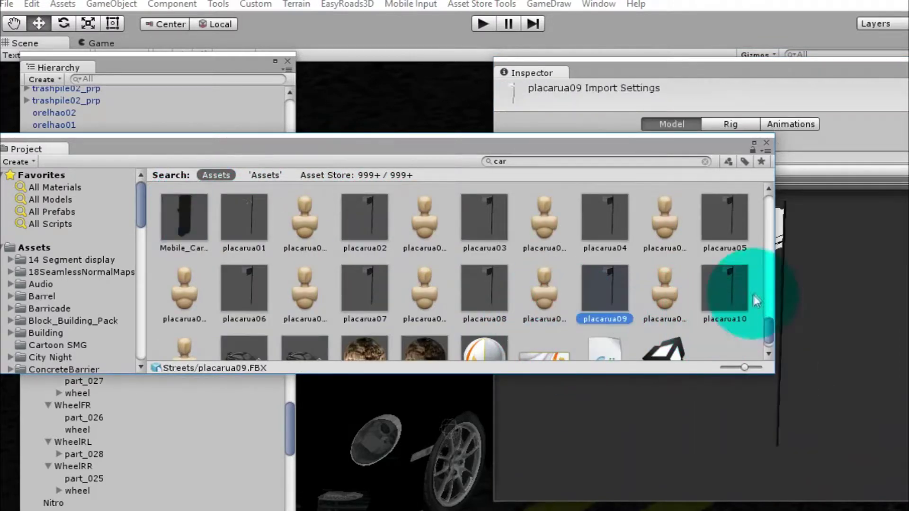
{"action": "left_click_drag", "start_coordinate": [768, 336], "coordinate": [768, 186]}
{"action": "left_click", "coordinate": [576, 160]}
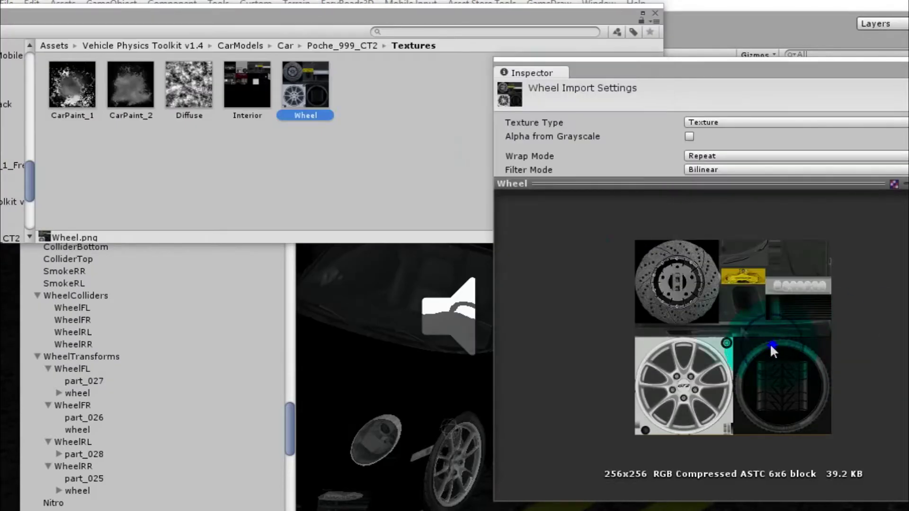
Preview Poche_999_CT2's Interior and Diffuse textures
{"action": "left_click", "coordinate": [248, 84]}
{"action": "left_click", "coordinate": [556, 244]}
{"action": "left_click", "coordinate": [191, 90]}
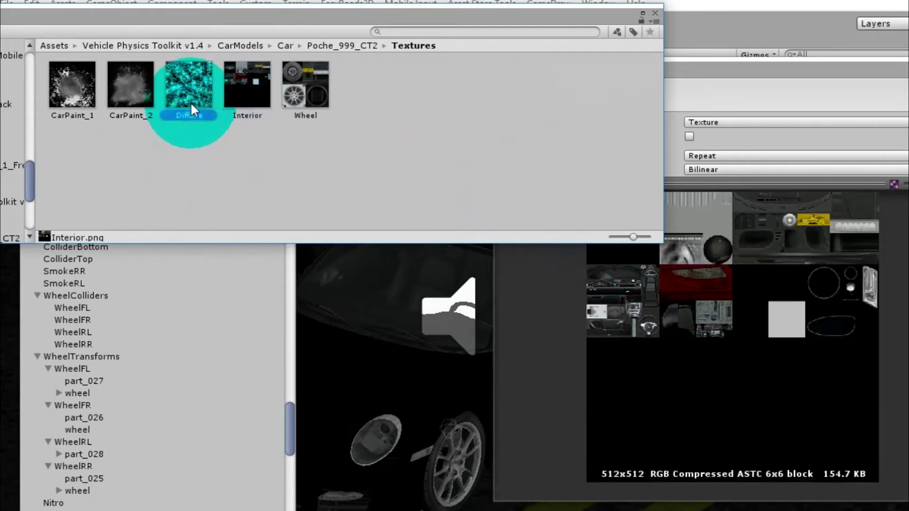
{"action": "left_click_drag", "start_coordinate": [189, 16], "coordinate": [294, 74]}
{"action": "left_click_drag", "start_coordinate": [135, 232], "coordinate": [136, 265]}
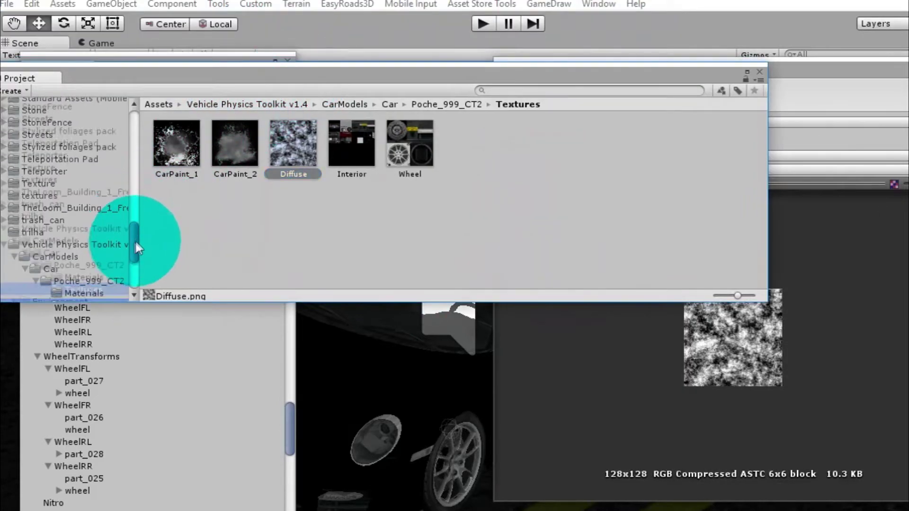
{"action": "scroll", "coordinate": [76, 237], "scroll_direction": "up", "scroll_amount": 2}
Review the AIGreen, AIYellow, glass, Interior, GRILL and wheels materials, ending in Vehicle Physics Toolkit v1.4
{"action": "left_click", "coordinate": [84, 260]}
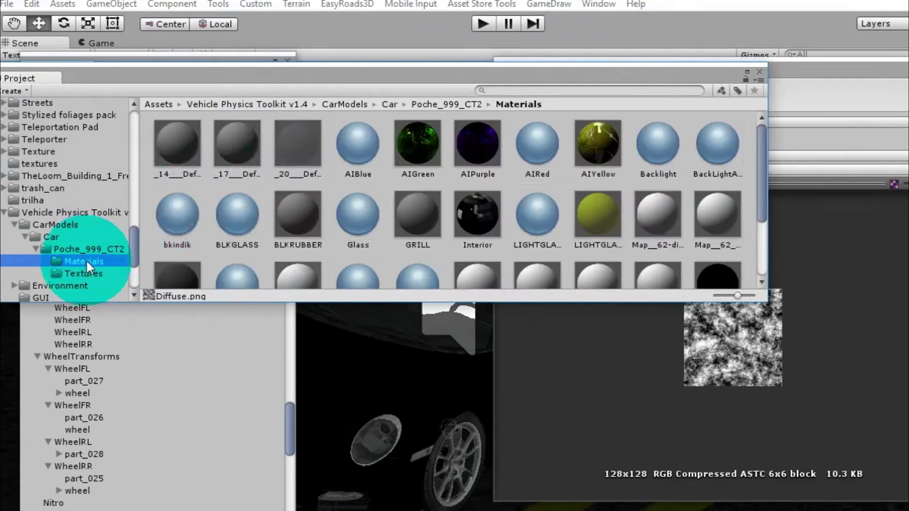
{"action": "left_click", "coordinate": [414, 152]}
{"action": "left_click", "coordinate": [601, 130]}
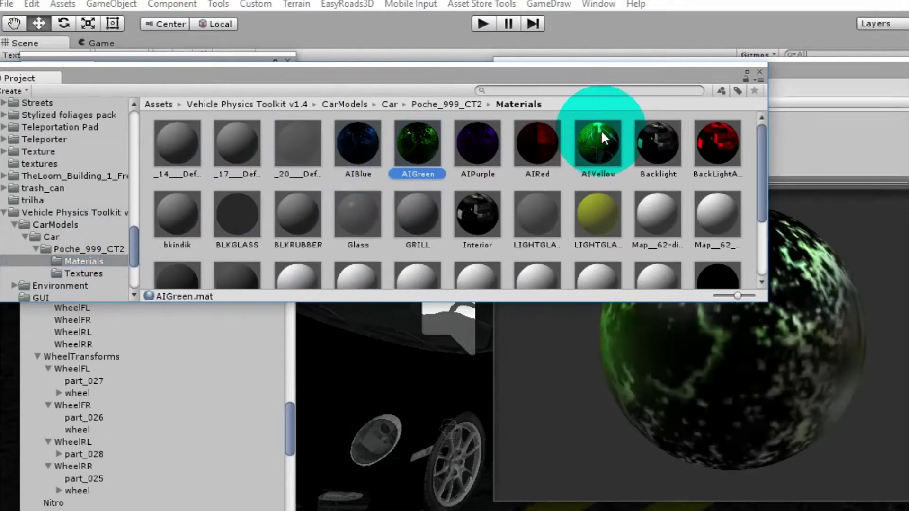
{"action": "left_click", "coordinate": [538, 216]}
{"action": "left_click", "coordinate": [486, 229]}
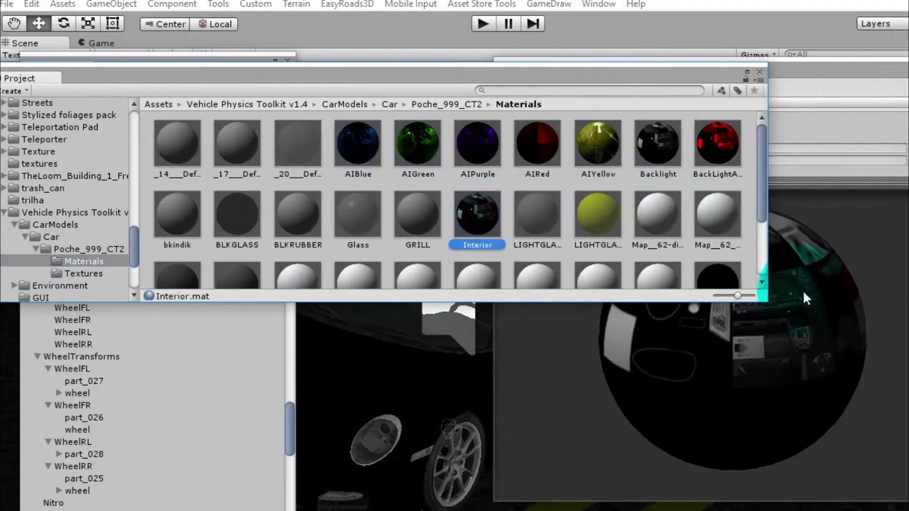
{"action": "left_click", "coordinate": [798, 288]}
{"action": "left_click_drag", "start_coordinate": [649, 232], "coordinate": [711, 320]}
{"action": "left_click", "coordinate": [427, 231]}
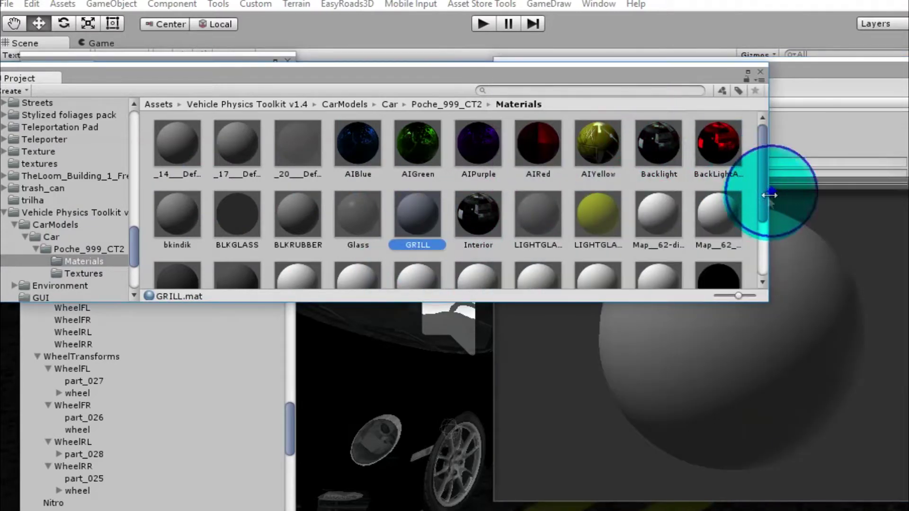
{"action": "left_click_drag", "start_coordinate": [763, 194], "coordinate": [765, 251]}
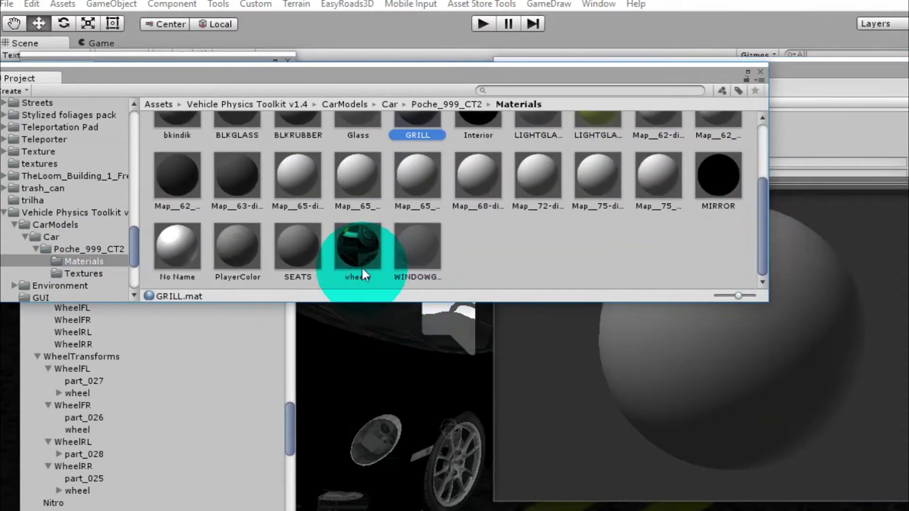
{"action": "left_click", "coordinate": [360, 251]}
{"action": "left_click", "coordinate": [663, 266]}
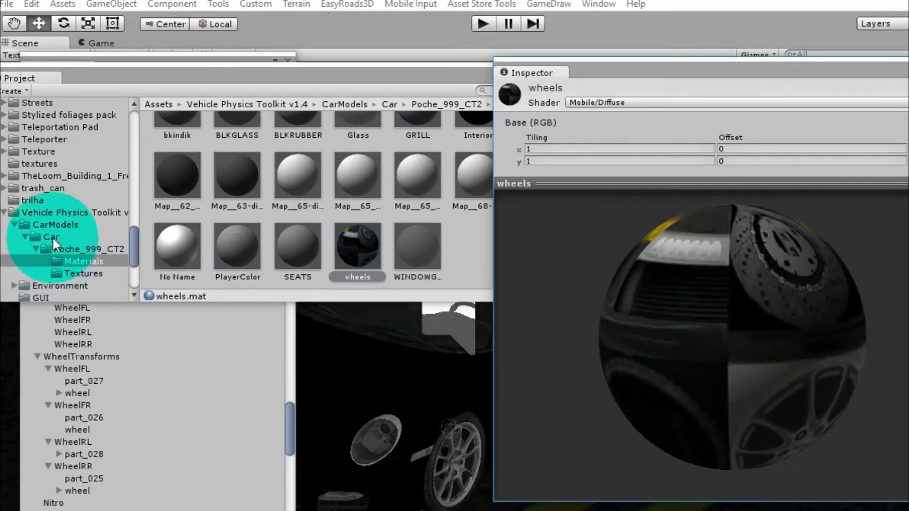
{"action": "left_click", "coordinate": [50, 224]}
{"action": "left_click", "coordinate": [59, 211]}
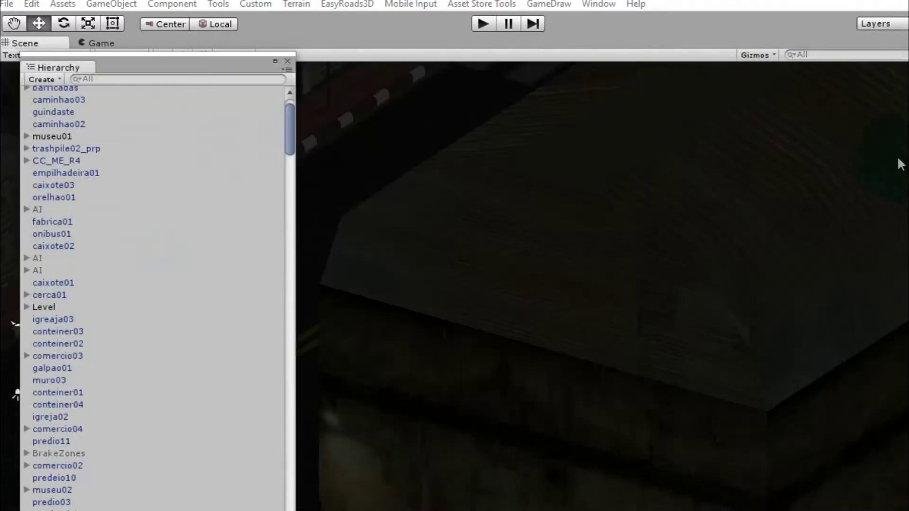
{"action": "left_click", "coordinate": [476, 22]}
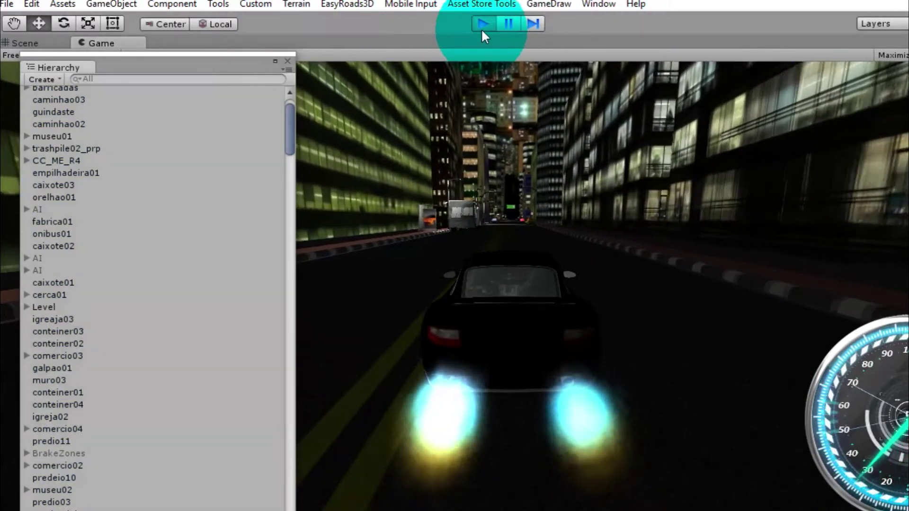
{"action": "left_click", "coordinate": [481, 29]}
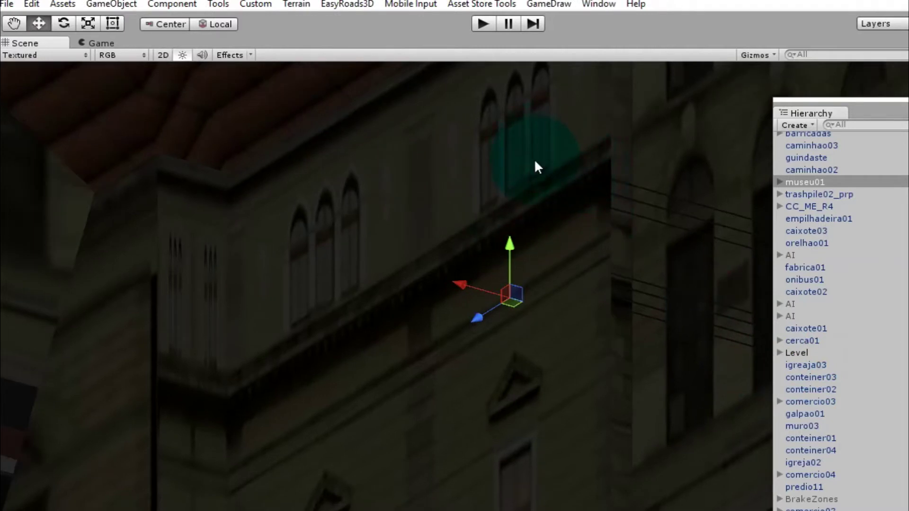
Frame the guindaste crane, select the container stack and turn on Scene lighting
{"action": "double_click", "coordinate": [805, 157]}
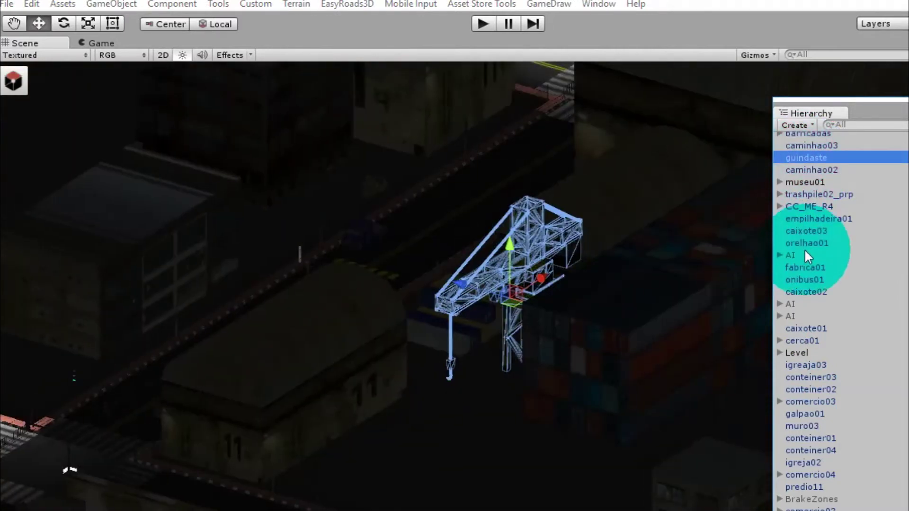
{"action": "left_click", "coordinate": [559, 362]}
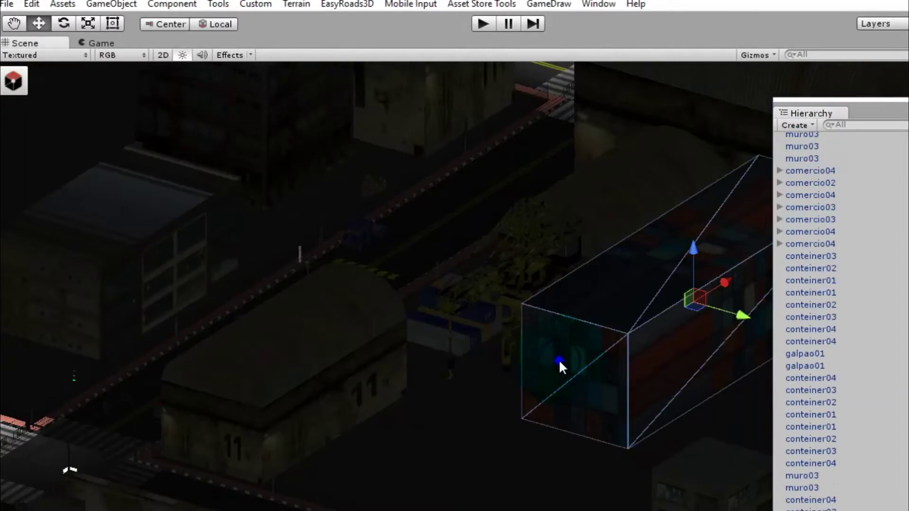
{"action": "left_click", "coordinate": [182, 55]}
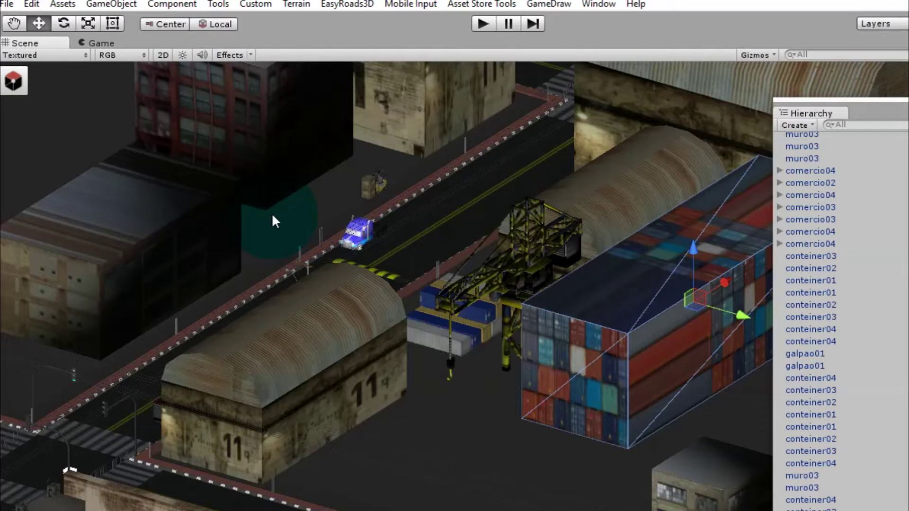
{"action": "left_click_drag", "start_coordinate": [905, 94], "coordinate": [822, 87]}
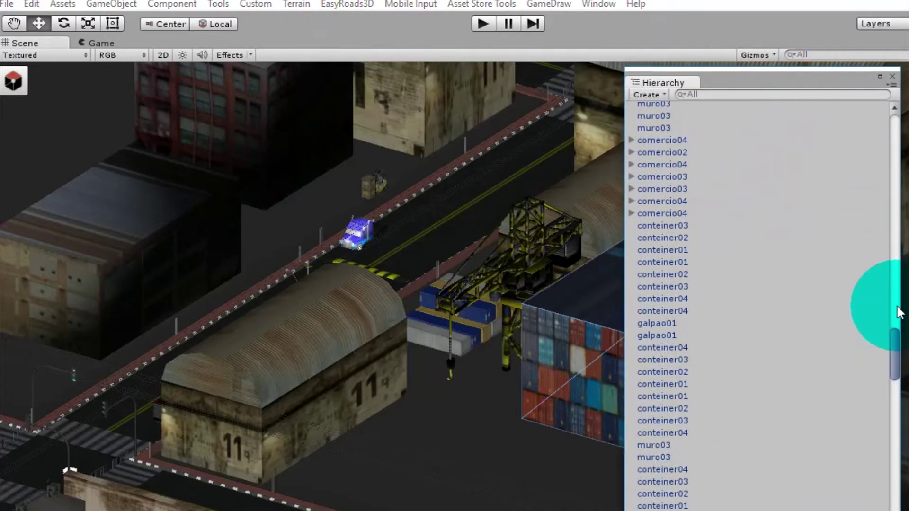
{"action": "mouse_move", "coordinate": [900, 314]}
{"action": "left_mouse_down"}
{"action": "mouse_move", "coordinate": [823, 318]}
{"action": "mouse_move", "coordinate": [832, 493]}
{"action": "left_mouse_up"}
Fly the view to the red Mobile_Car_B and orbit slightly around it
{"action": "double_click", "coordinate": [741, 430]}
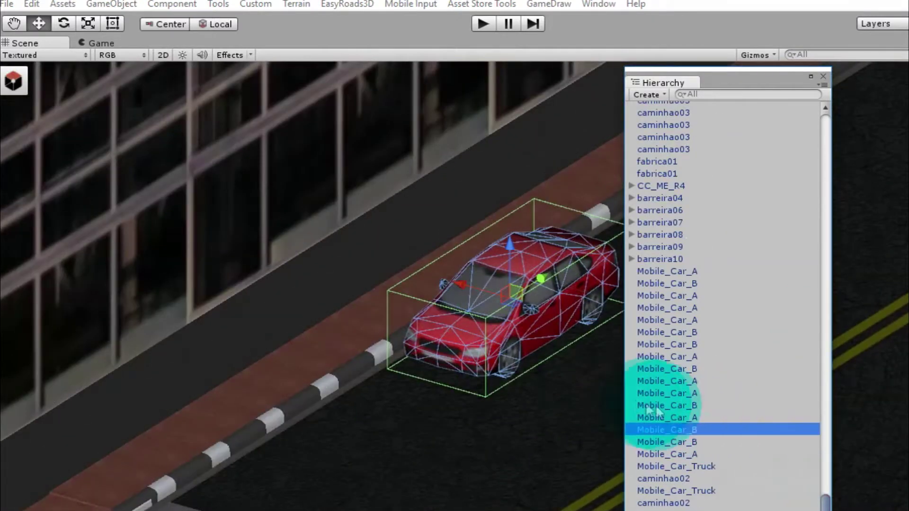
{"action": "left_click", "coordinate": [507, 395]}
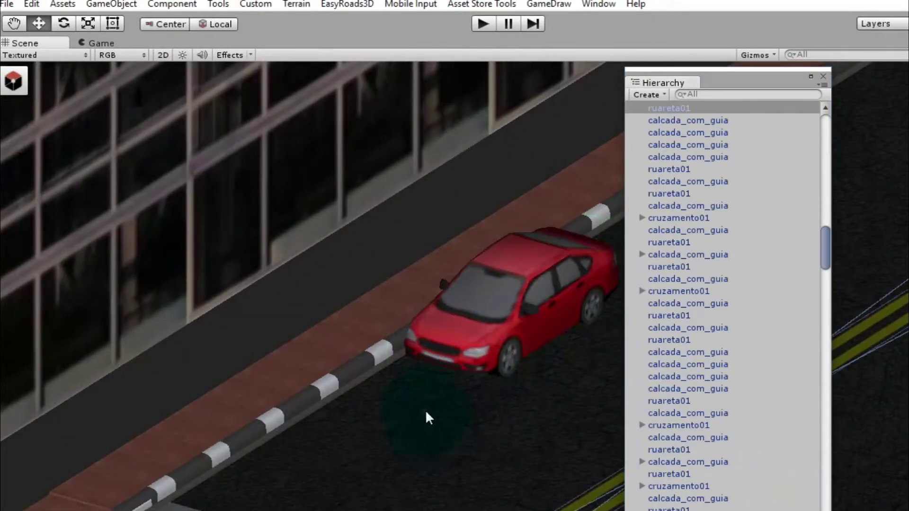
{"action": "left_click", "coordinate": [358, 312]}
{"action": "mouse_move", "coordinate": [358, 313]}
{"action": "left_mouse_down", "text": "alt"}
{"action": "mouse_move", "coordinate": [397, 272]}
{"action": "mouse_move", "coordinate": [488, 318]}
{"action": "mouse_move", "coordinate": [562, 389]}
{"action": "mouse_move", "coordinate": [376, 361]}
{"action": "mouse_move", "coordinate": [138, 380]}
{"action": "mouse_move", "coordinate": [906, 291]}
{"action": "mouse_move", "coordinate": [145, 379]}
{"action": "mouse_move", "coordinate": [456, 314]}
{"action": "left_mouse_up", "text": "alt"}
Frame calcada_com_guia sidewalk pieces under quadra01 and the ruareta01 road near the office towers
{"action": "double_click", "coordinate": [714, 230]}
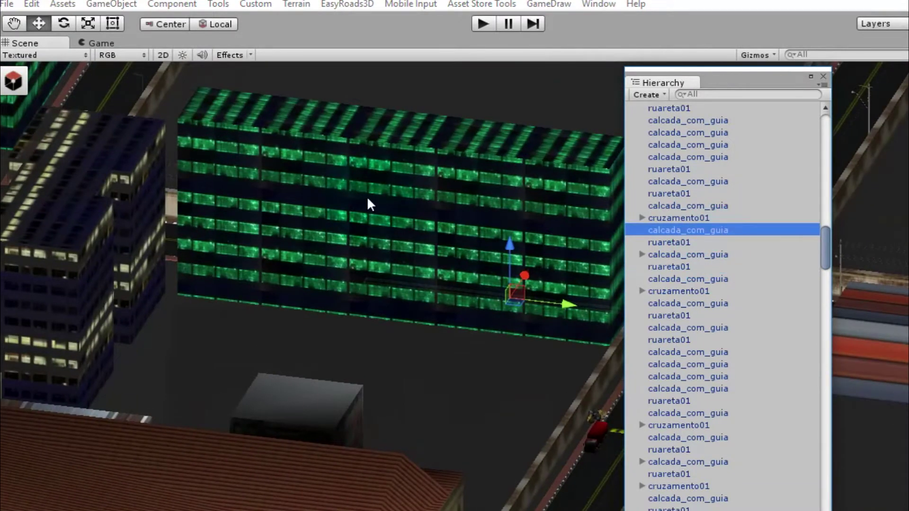
{"action": "left_click", "coordinate": [846, 200]}
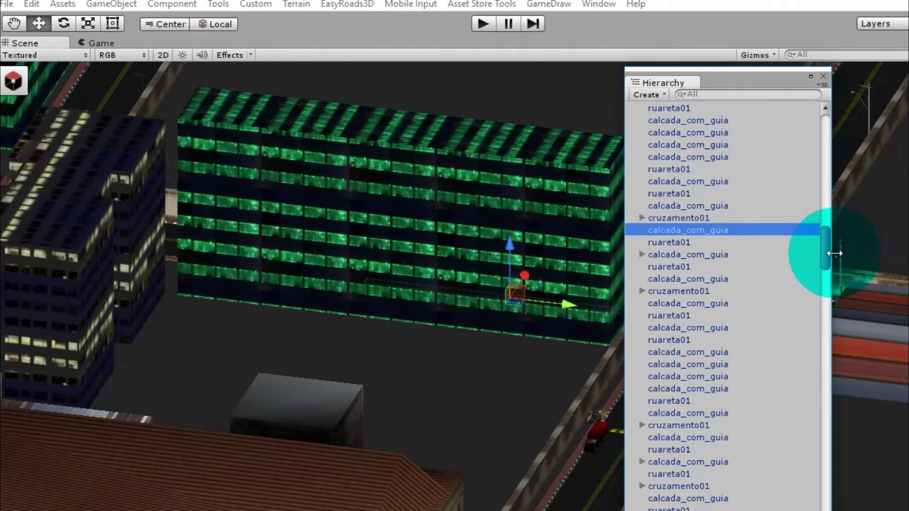
{"action": "left_click_drag", "start_coordinate": [828, 256], "coordinate": [823, 169]}
{"action": "left_click", "coordinate": [742, 323]}
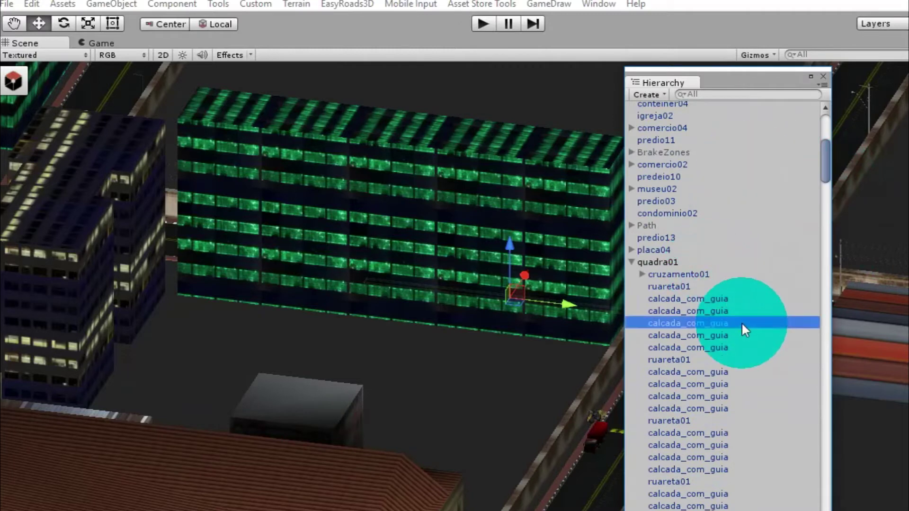
{"action": "double_click", "coordinate": [742, 323]}
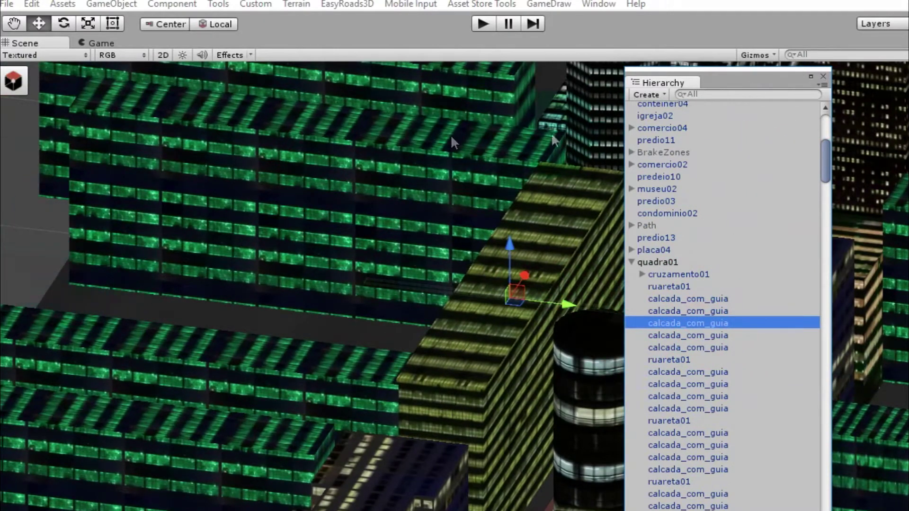
{"action": "left_click_drag", "start_coordinate": [734, 82], "coordinate": [867, 72]}
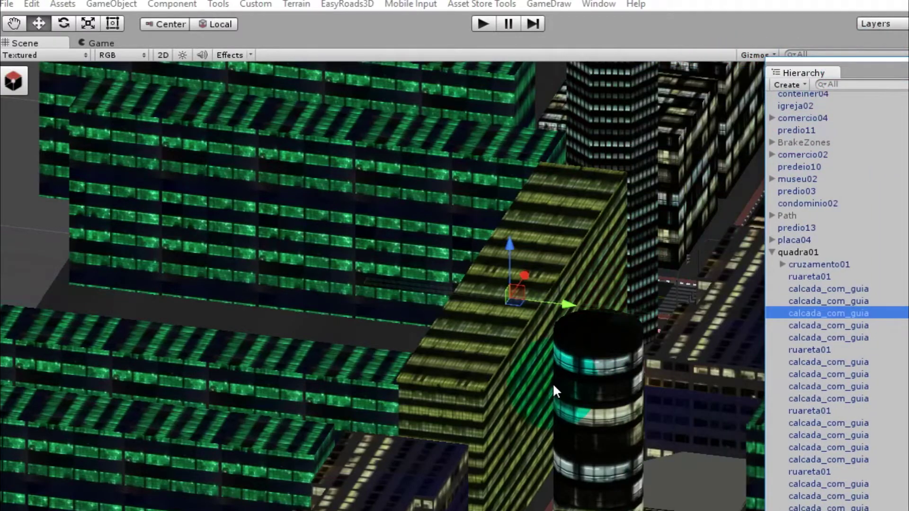
{"action": "mouse_move", "coordinate": [449, 450]}
{"action": "left_mouse_down", "text": "alt"}
{"action": "mouse_move", "coordinate": [52, 358]}
{"action": "mouse_move", "coordinate": [459, 432]}
{"action": "left_mouse_up", "text": "alt"}
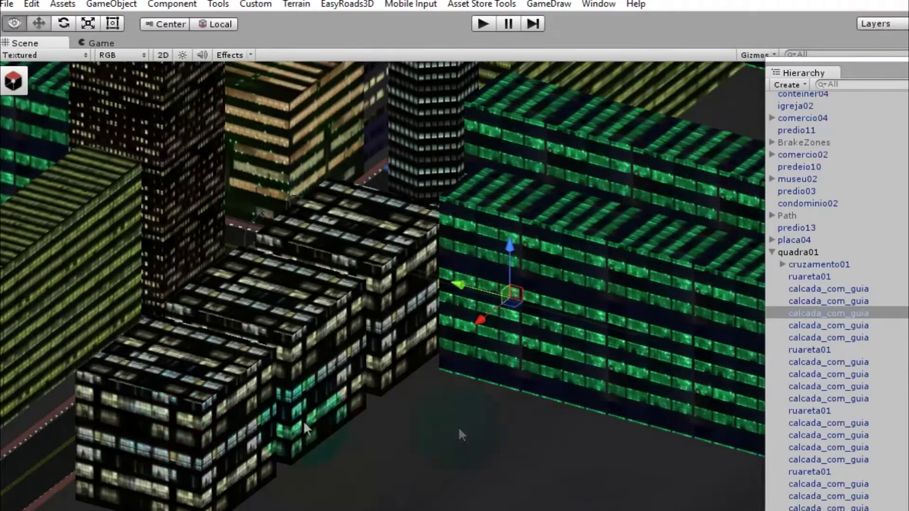
{"action": "double_click", "coordinate": [812, 382]}
{"action": "double_click", "coordinate": [810, 276]}
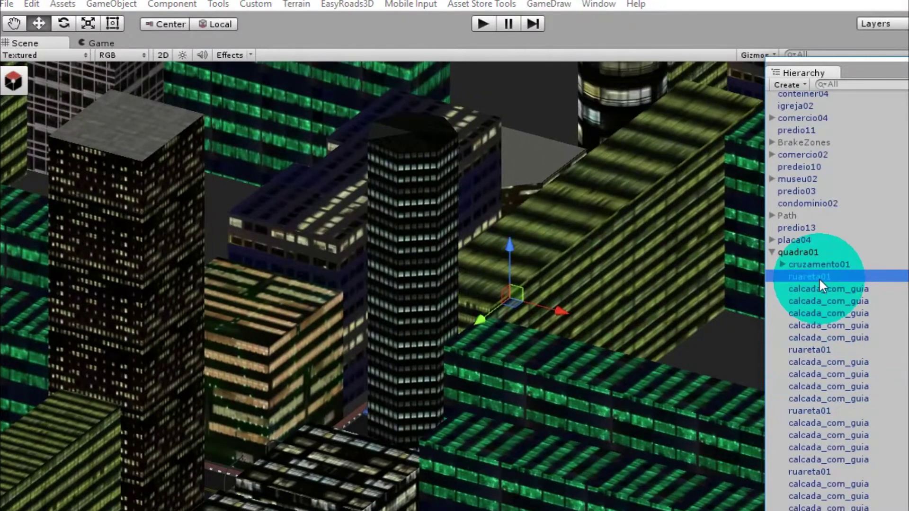
Frame building predio11, orbit around it and pan along its street
{"action": "double_click", "coordinate": [798, 130]}
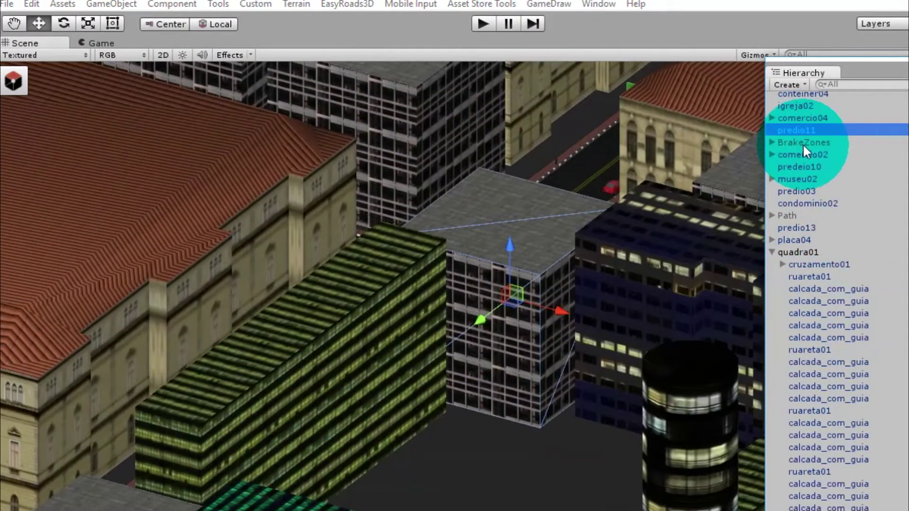
{"action": "mouse_move", "coordinate": [274, 271]}
{"action": "left_mouse_down", "text": "alt"}
{"action": "mouse_move", "coordinate": [423, 224]}
{"action": "mouse_move", "coordinate": [597, 239]}
{"action": "mouse_move", "coordinate": [411, 158]}
{"action": "left_mouse_up", "text": "alt"}
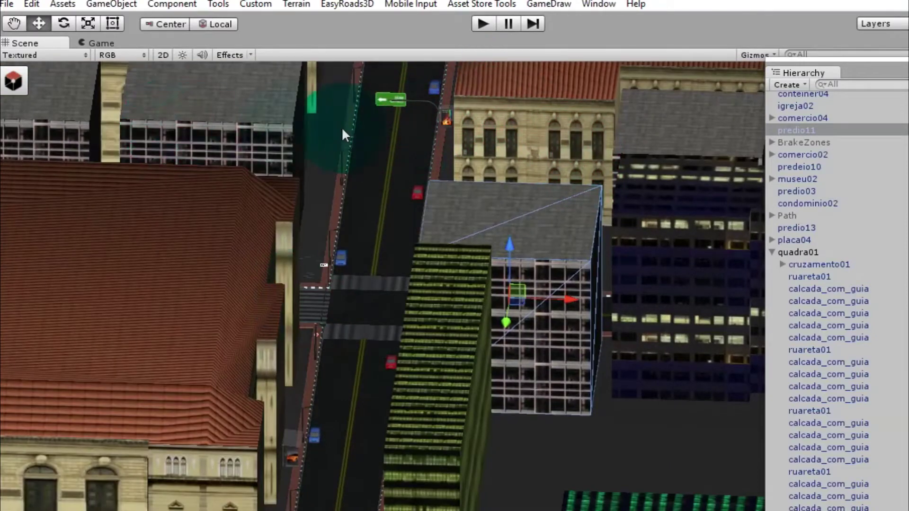
{"action": "left_click", "coordinate": [16, 25]}
{"action": "mouse_move", "coordinate": [603, 192]}
{"action": "left_mouse_down"}
{"action": "mouse_move", "coordinate": [389, 394]}
{"action": "mouse_move", "coordinate": [369, 389]}
{"action": "left_mouse_up"}
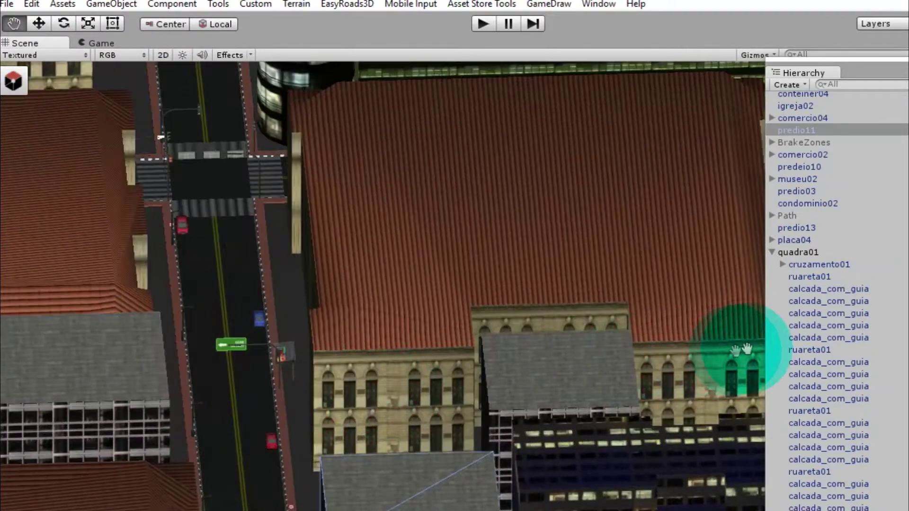
Collapse quadra01 and view the BOM RETIRO CENTRO road sign from a low angle
{"action": "left_click", "coordinate": [773, 253]}
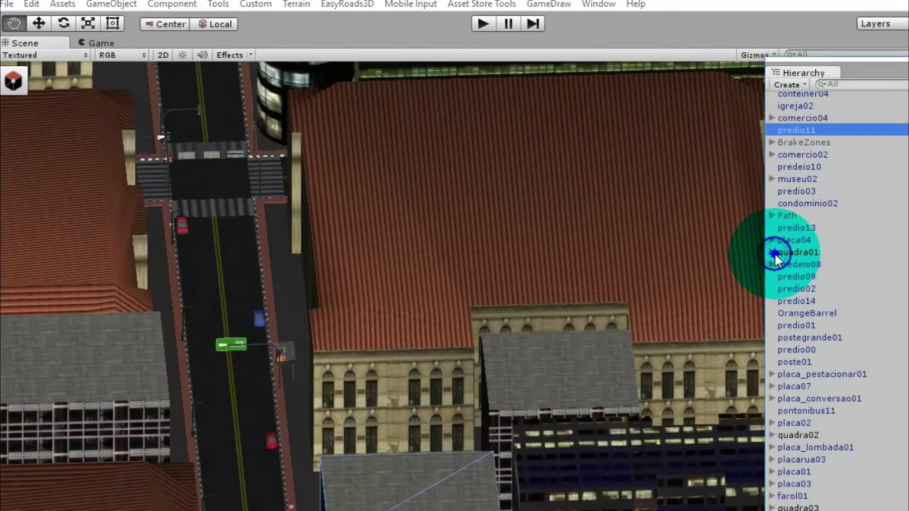
{"action": "double_click", "coordinate": [805, 240]}
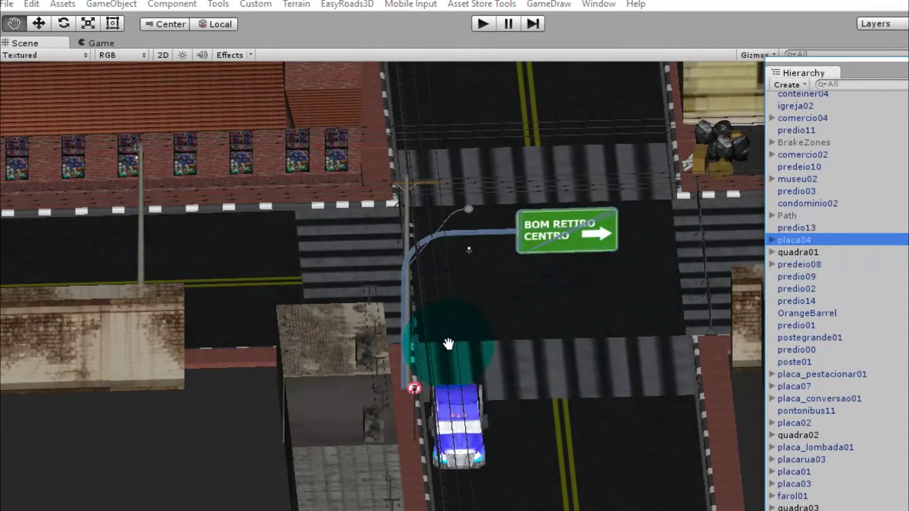
{"action": "left_click_drag", "start_coordinate": [349, 379], "coordinate": [168, 112], "text": "alt"}
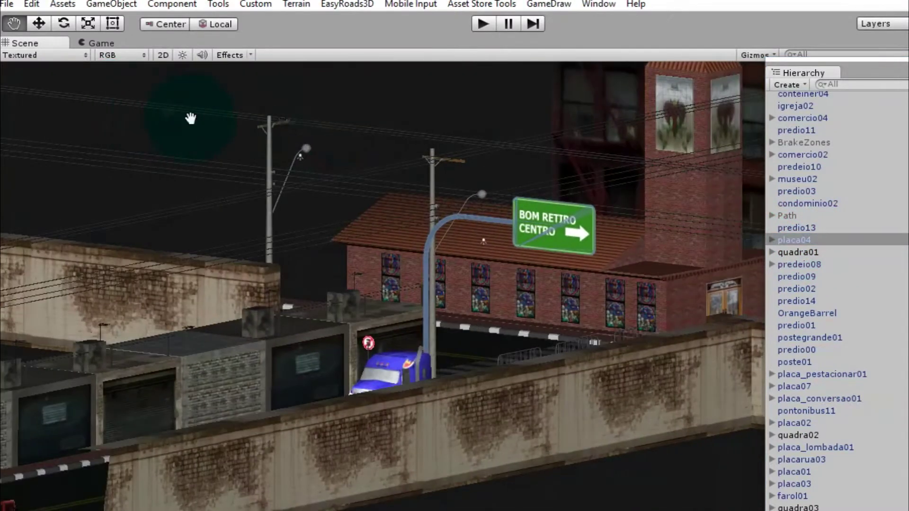
{"action": "left_click_drag", "start_coordinate": [565, 168], "coordinate": [154, 251]}
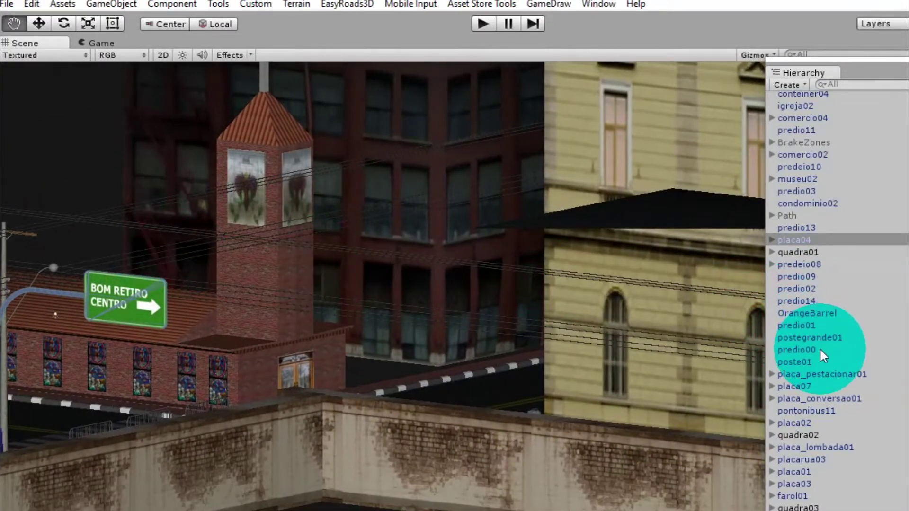
Frame the poste01 bus-stop lamp post, look along the road, then frame the placarua03 sign
{"action": "double_click", "coordinate": [820, 351]}
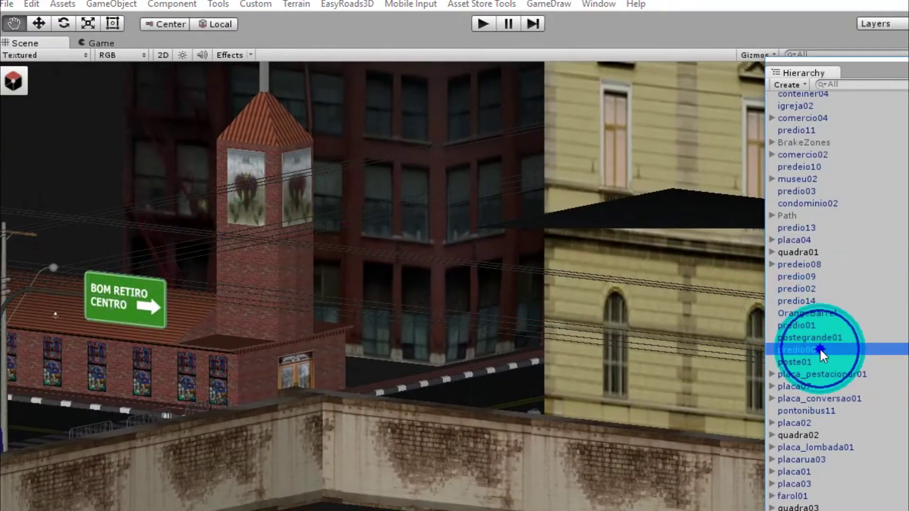
{"action": "double_click", "coordinate": [821, 366]}
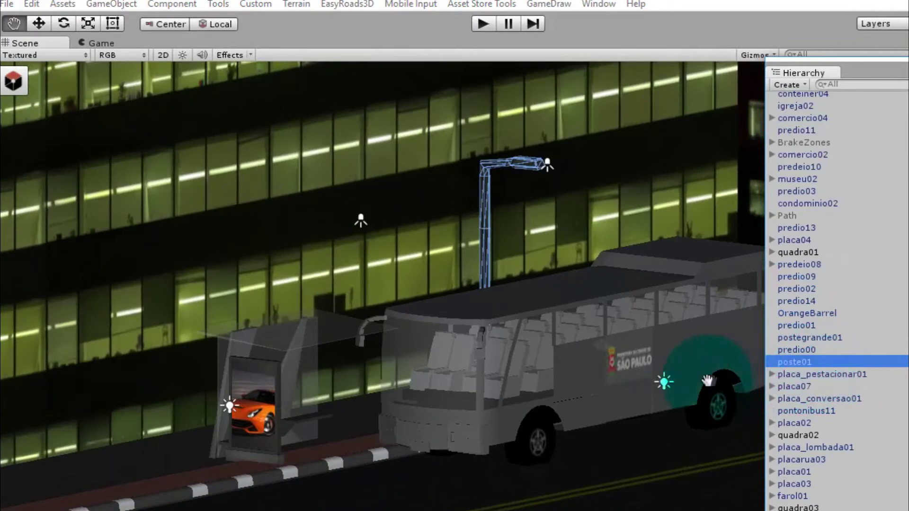
{"action": "left_click_drag", "start_coordinate": [663, 382], "coordinate": [386, 386], "text": "alt"}
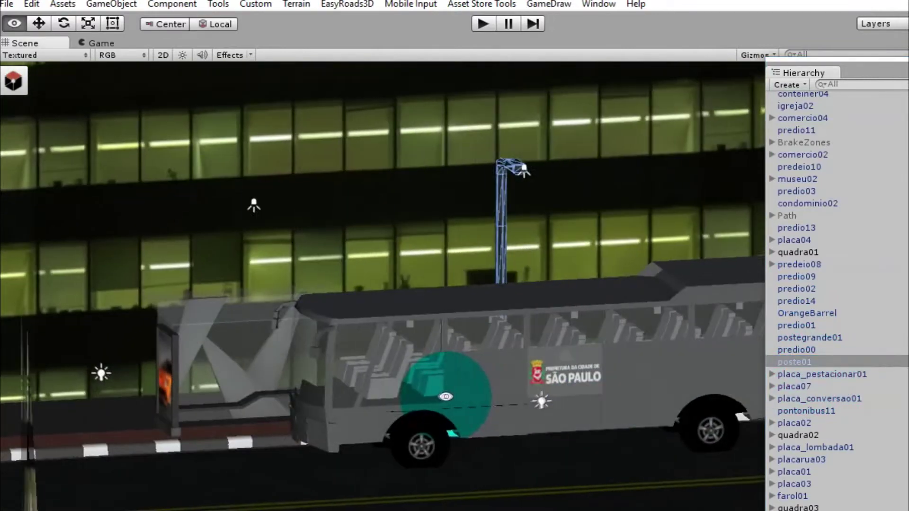
{"action": "mouse_move", "coordinate": [314, 376]}
{"action": "left_mouse_down", "text": "alt"}
{"action": "mouse_move", "coordinate": [42, 387]}
{"action": "mouse_move", "coordinate": [674, 410]}
{"action": "left_mouse_up", "text": "alt"}
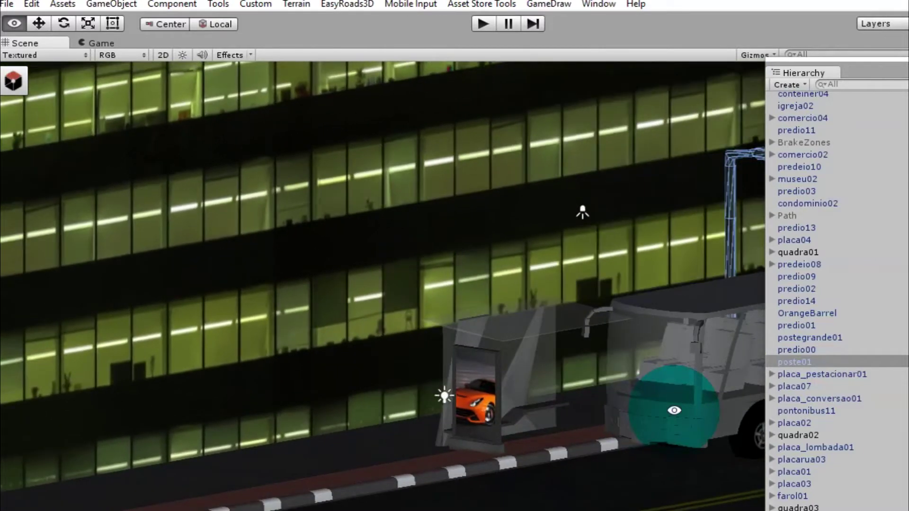
{"action": "left_click", "coordinate": [826, 453]}
{"action": "double_click", "coordinate": [826, 453]}
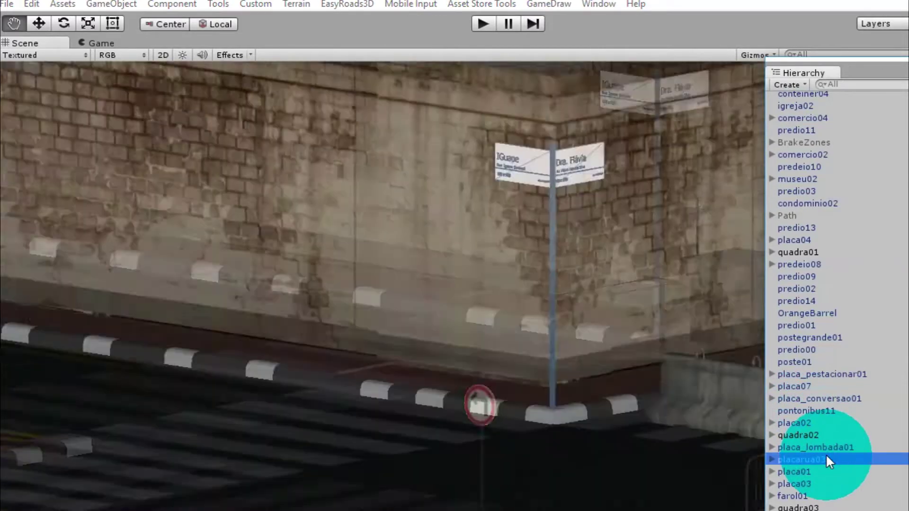
Select the corner street sign and its left and right faces, orbiting above it
{"action": "left_click_drag", "start_coordinate": [563, 197], "coordinate": [466, 284]}
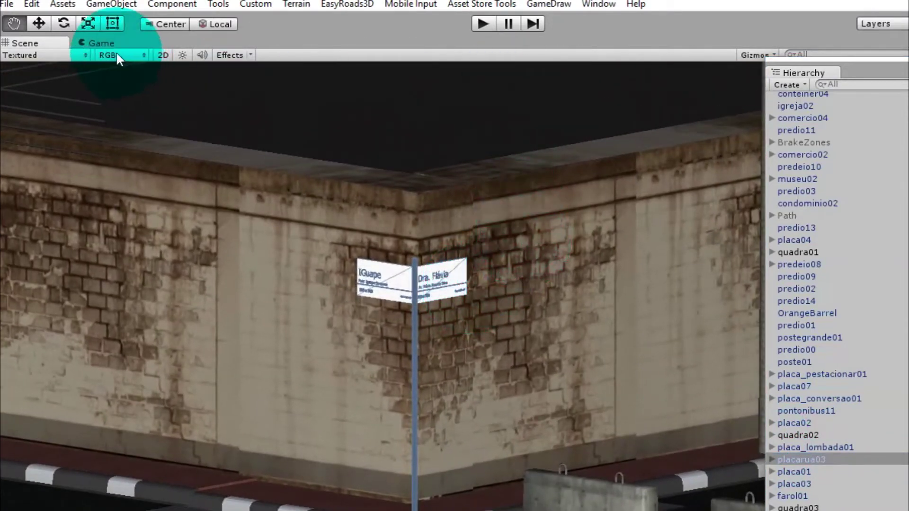
{"action": "left_click", "coordinate": [44, 23]}
{"action": "left_click", "coordinate": [410, 269]}
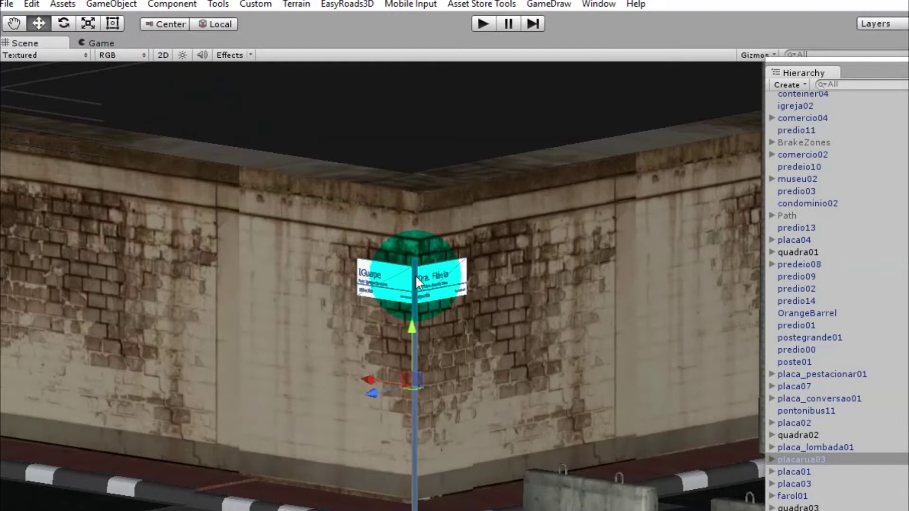
{"action": "left_click_drag", "start_coordinate": [416, 275], "coordinate": [391, 125], "text": "alt"}
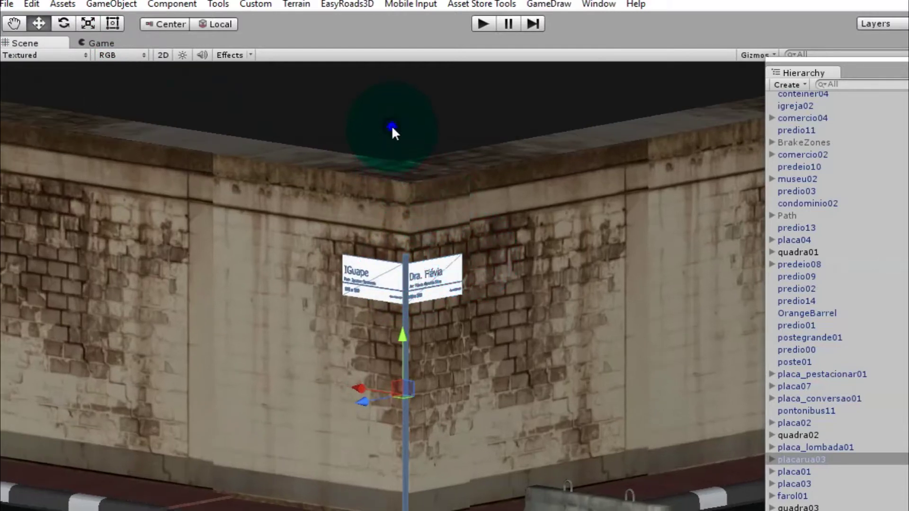
{"action": "left_click", "coordinate": [423, 284]}
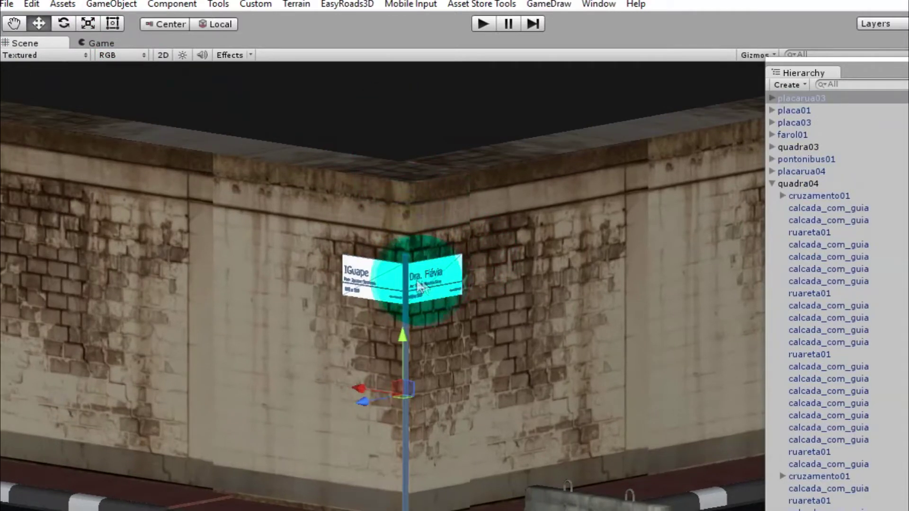
{"action": "left_click", "coordinate": [425, 274]}
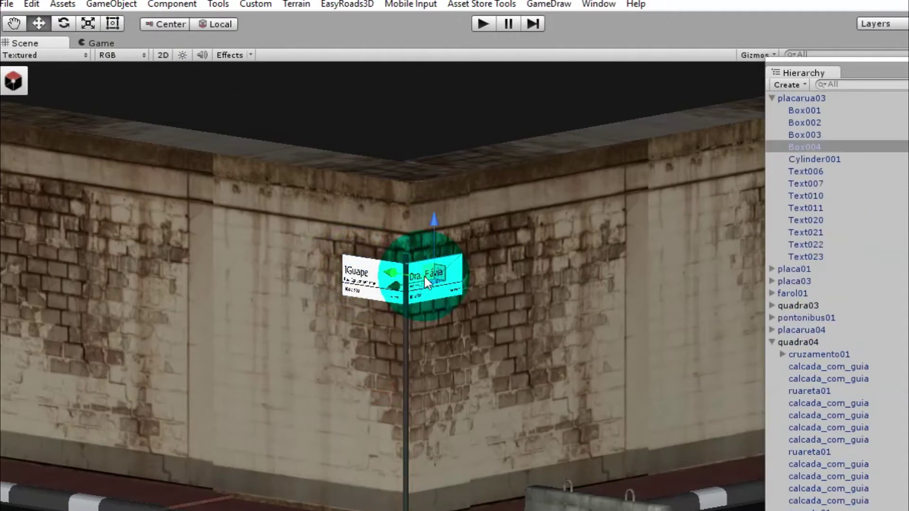
{"action": "left_click", "coordinate": [362, 277]}
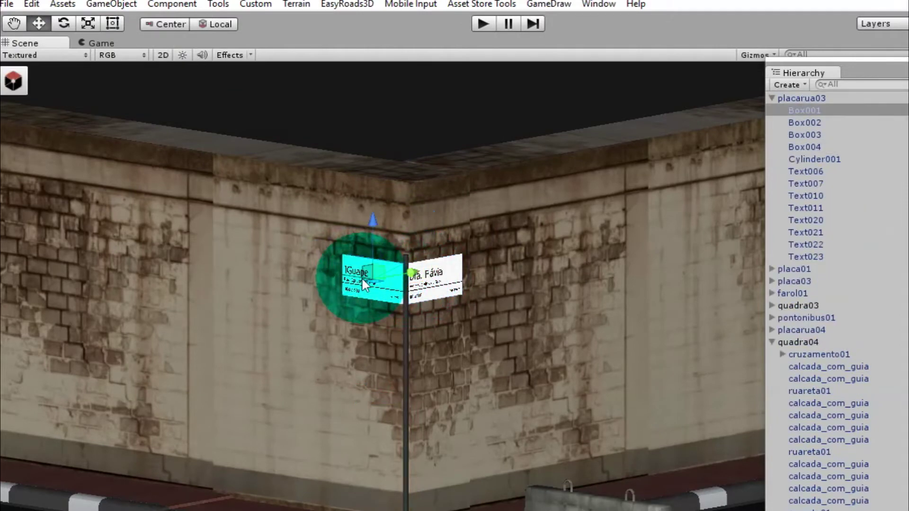
{"action": "mouse_move", "coordinate": [469, 410]}
{"action": "left_mouse_down", "text": "alt"}
{"action": "mouse_move", "coordinate": [473, 29]}
{"action": "mouse_move", "coordinate": [706, 414]}
{"action": "left_mouse_up", "text": "alt"}
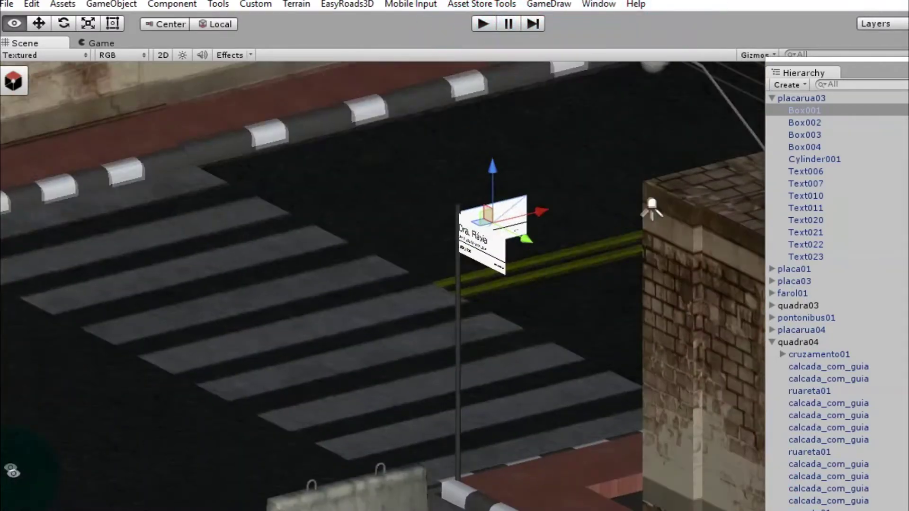
{"action": "left_click_drag", "start_coordinate": [707, 414], "coordinate": [321, 355], "text": "alt"}
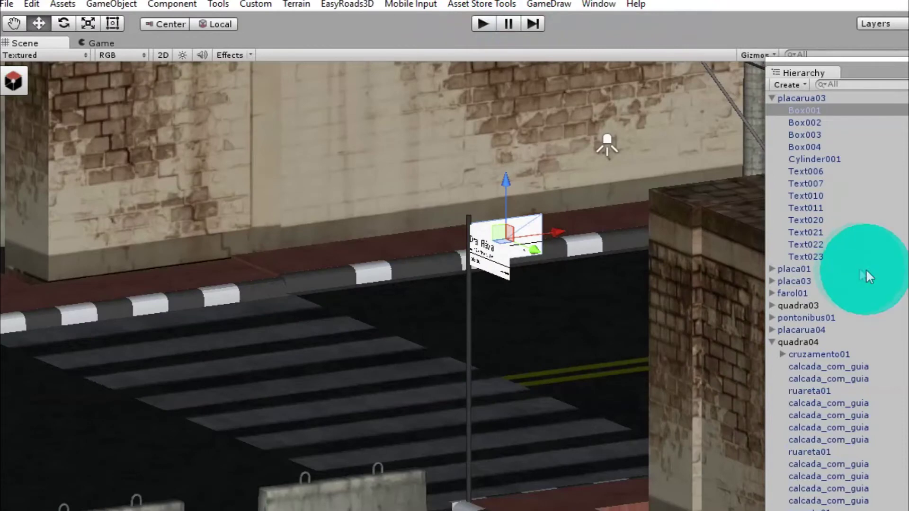
Frame the Text021 lettering and the placarua10 sign's board and pole
{"action": "double_click", "coordinate": [844, 231]}
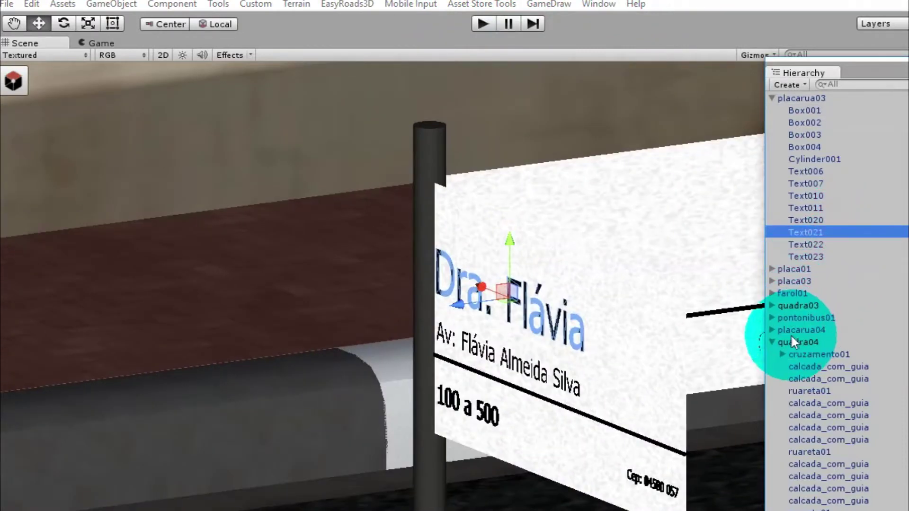
{"action": "left_click", "coordinate": [773, 341]}
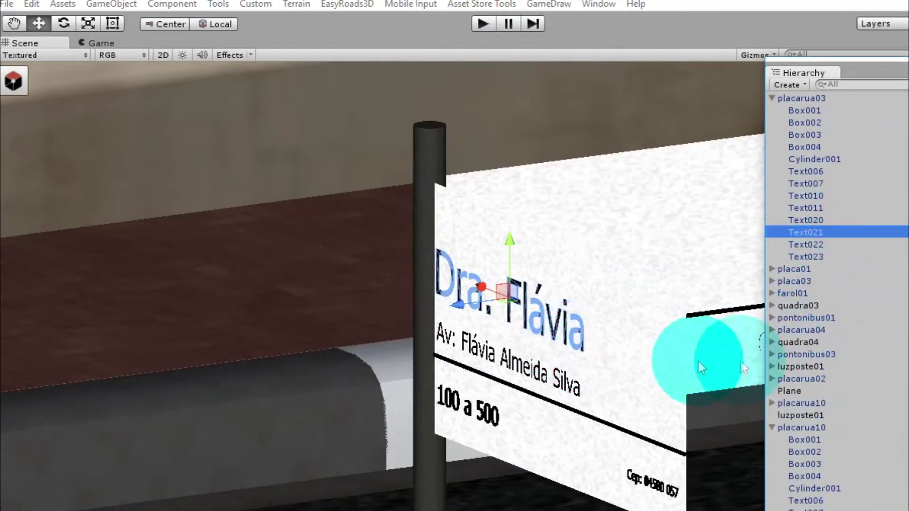
{"action": "double_click", "coordinate": [811, 441]}
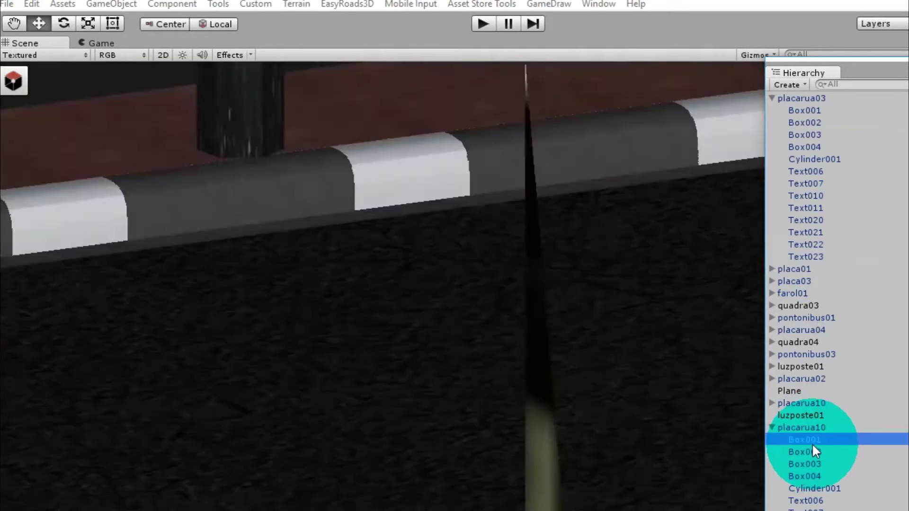
{"action": "double_click", "coordinate": [860, 487]}
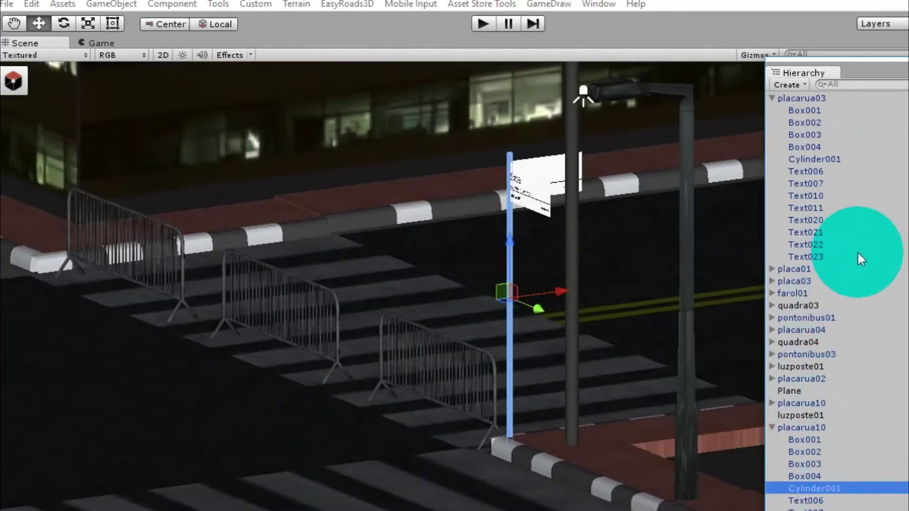
{"action": "scroll", "coordinate": [890, 151], "scroll_direction": "up", "scroll_amount": 15}
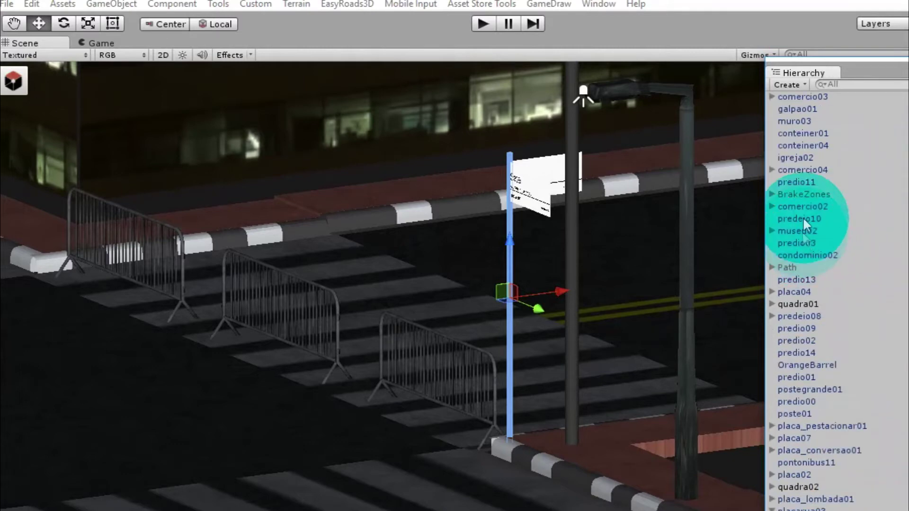
Frame the igreja02 church and orbit and pan toward the port warehouses
{"action": "double_click", "coordinate": [814, 157]}
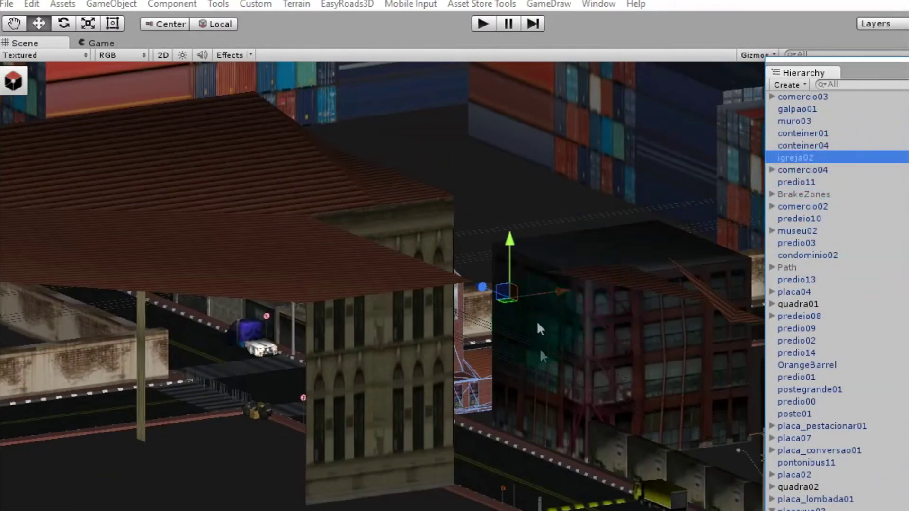
{"action": "left_click_drag", "start_coordinate": [606, 427], "coordinate": [185, 472], "text": "alt"}
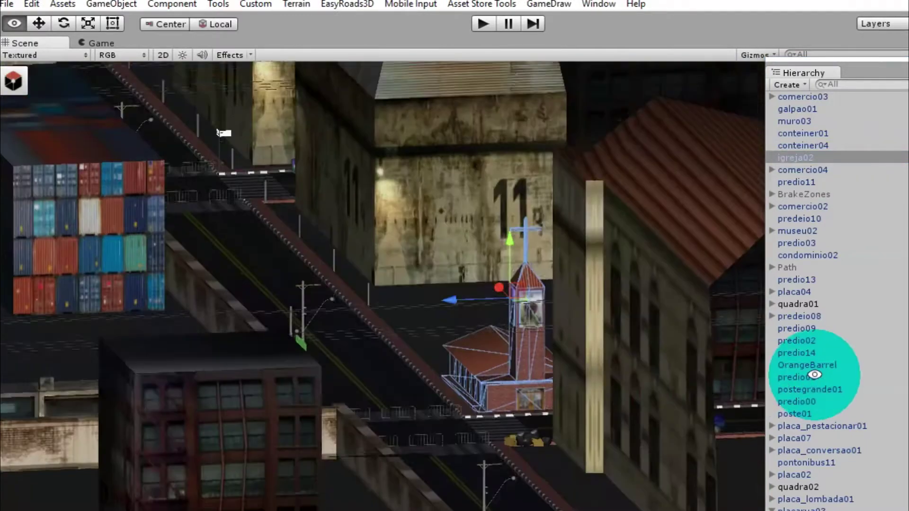
{"action": "mouse_move", "coordinate": [185, 472]}
{"action": "left_mouse_down", "text": "alt"}
{"action": "mouse_move", "coordinate": [803, 402]}
{"action": "mouse_move", "coordinate": [584, 186]}
{"action": "left_mouse_up", "text": "alt"}
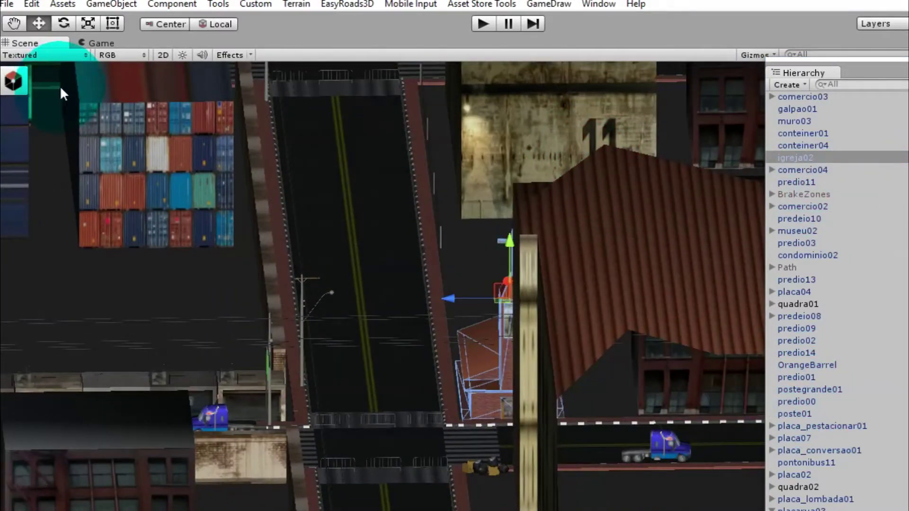
{"action": "left_click_drag", "start_coordinate": [309, 163], "coordinate": [652, 405]}
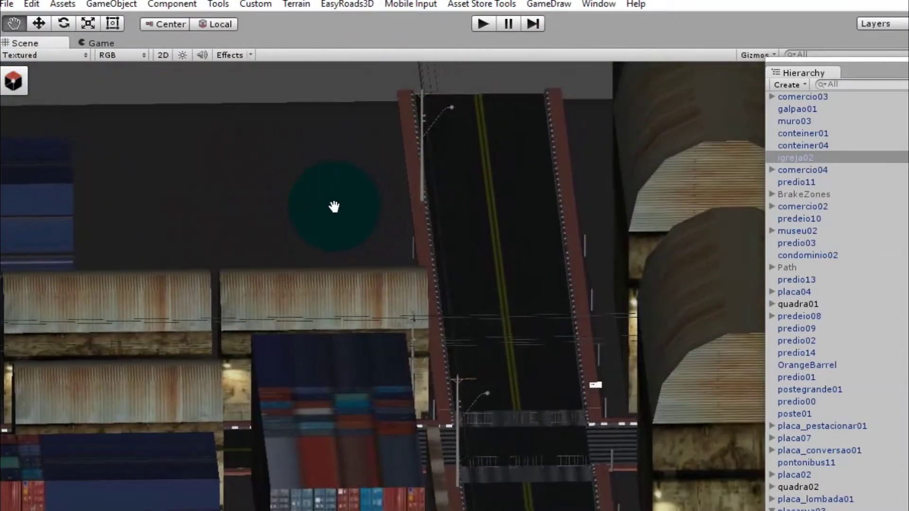
Pan and orbit across the port warehouses, containers and crane, then frame the predio00 building
{"action": "left_click_drag", "start_coordinate": [372, 214], "coordinate": [400, 176]}
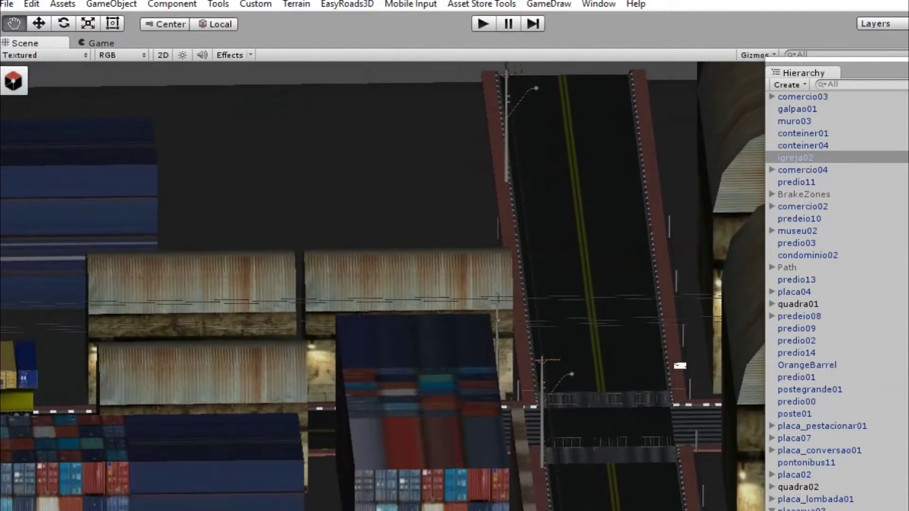
{"action": "mouse_move", "coordinate": [371, 239]}
{"action": "left_mouse_down", "text": "alt"}
{"action": "mouse_move", "coordinate": [202, 238]}
{"action": "mouse_move", "coordinate": [369, 222]}
{"action": "mouse_move", "coordinate": [316, 221]}
{"action": "mouse_move", "coordinate": [444, 301]}
{"action": "mouse_move", "coordinate": [351, 275]}
{"action": "mouse_move", "coordinate": [606, 382]}
{"action": "left_mouse_up", "text": "alt"}
{"action": "left_click_drag", "start_coordinate": [218, 287], "coordinate": [479, 360]}
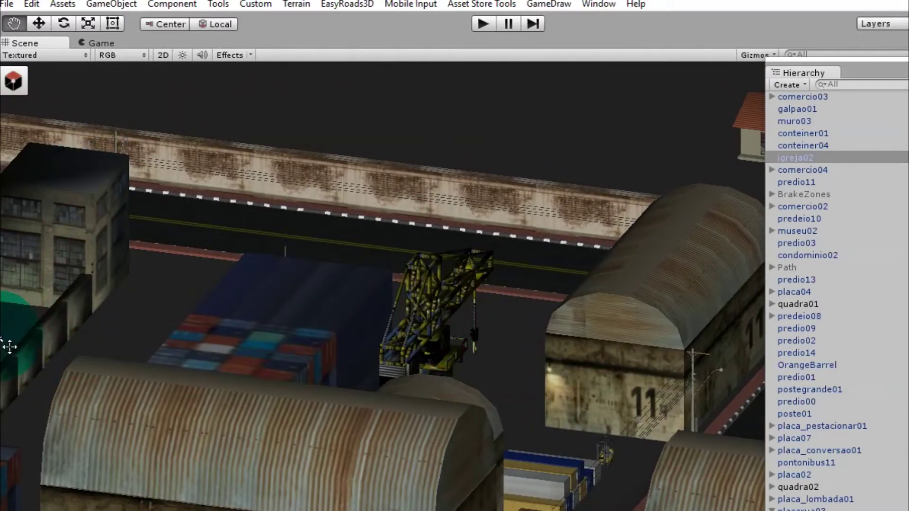
{"action": "mouse_move", "coordinate": [214, 368]}
{"action": "left_mouse_down"}
{"action": "mouse_move", "coordinate": [81, 368]}
{"action": "mouse_move", "coordinate": [223, 376]}
{"action": "mouse_move", "coordinate": [432, 310]}
{"action": "mouse_move", "coordinate": [464, 317]}
{"action": "mouse_move", "coordinate": [434, 308]}
{"action": "mouse_move", "coordinate": [420, 339]}
{"action": "mouse_move", "coordinate": [389, 337]}
{"action": "mouse_move", "coordinate": [494, 330]}
{"action": "mouse_move", "coordinate": [555, 288]}
{"action": "left_mouse_up"}
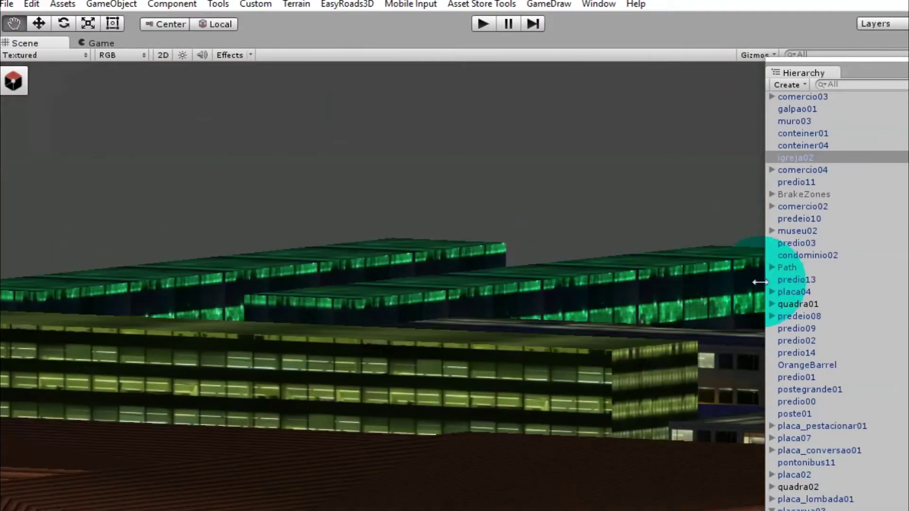
{"action": "double_click", "coordinate": [827, 402]}
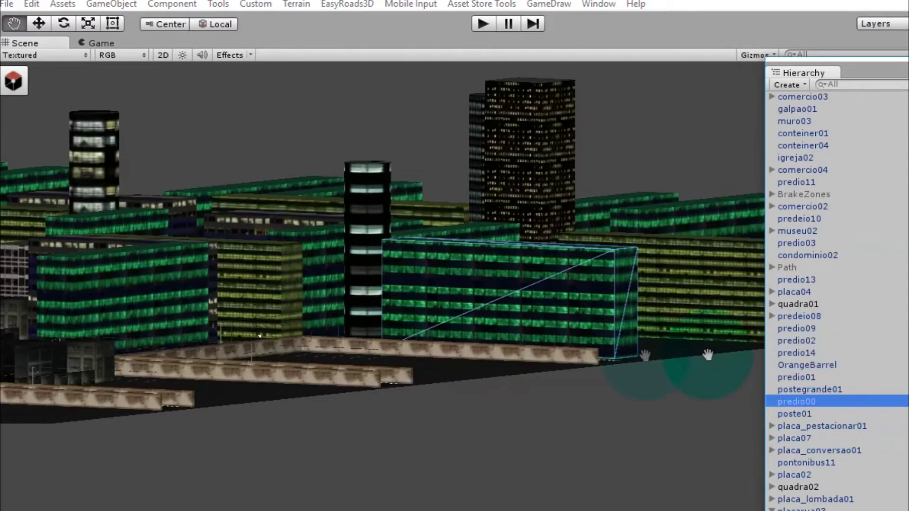
Orbit to a top-down view of the green-glass towers, pan across blocks and select the player car
{"action": "mouse_move", "coordinate": [474, 308]}
{"action": "left_mouse_down", "text": "alt"}
{"action": "mouse_move", "coordinate": [385, 388]}
{"action": "mouse_move", "coordinate": [252, 450]}
{"action": "mouse_move", "coordinate": [256, 426]}
{"action": "left_mouse_up", "text": "alt"}
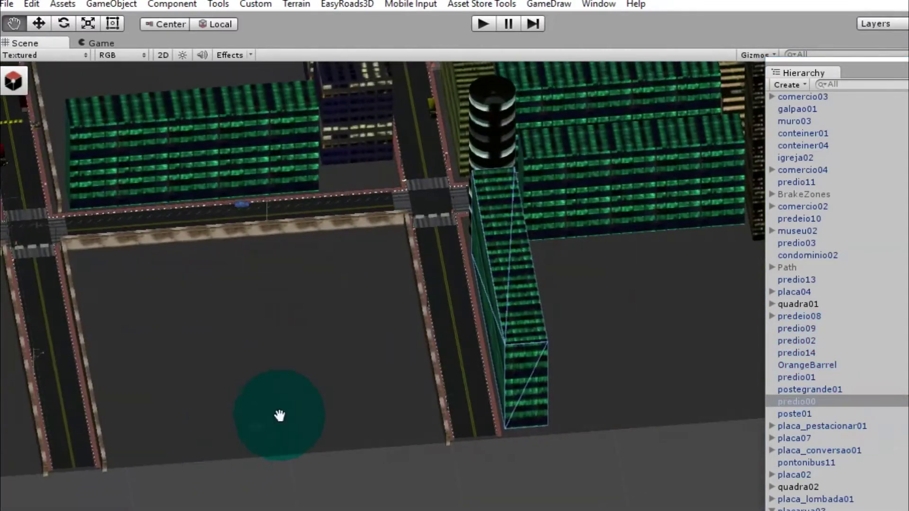
{"action": "mouse_move", "coordinate": [463, 320]}
{"action": "middle_mouse_down"}
{"action": "mouse_move", "coordinate": [447, 346]}
{"action": "mouse_move", "coordinate": [436, 412]}
{"action": "mouse_move", "coordinate": [609, 361]}
{"action": "mouse_move", "coordinate": [203, 416]}
{"action": "mouse_move", "coordinate": [449, 391]}
{"action": "mouse_move", "coordinate": [323, 275]}
{"action": "mouse_move", "coordinate": [335, 325]}
{"action": "mouse_move", "coordinate": [577, 447]}
{"action": "mouse_move", "coordinate": [465, 339]}
{"action": "mouse_move", "coordinate": [305, 325]}
{"action": "mouse_move", "coordinate": [316, 366]}
{"action": "mouse_move", "coordinate": [398, 343]}
{"action": "middle_mouse_up"}
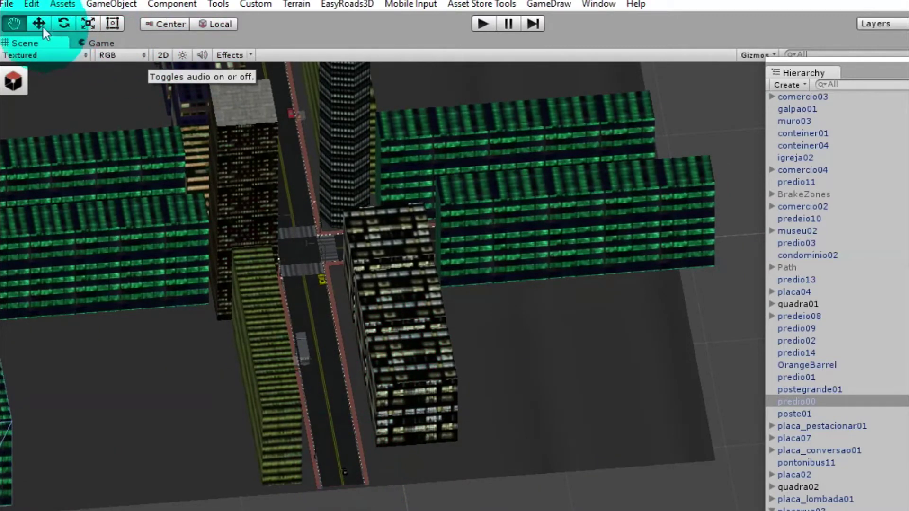
{"action": "left_click", "coordinate": [345, 472]}
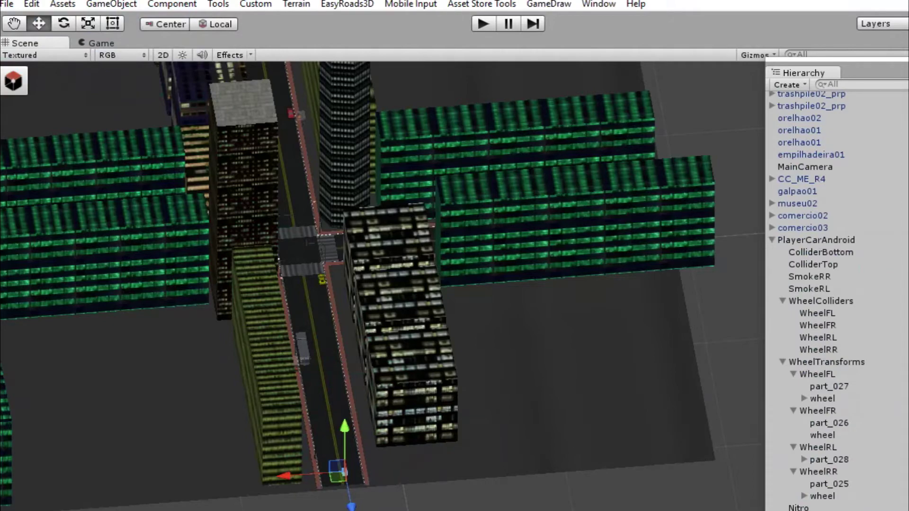
Frame the car's Exterior, orbit to its rear, then frame the conteiner01 container
{"action": "double_click", "coordinate": [826, 276]}
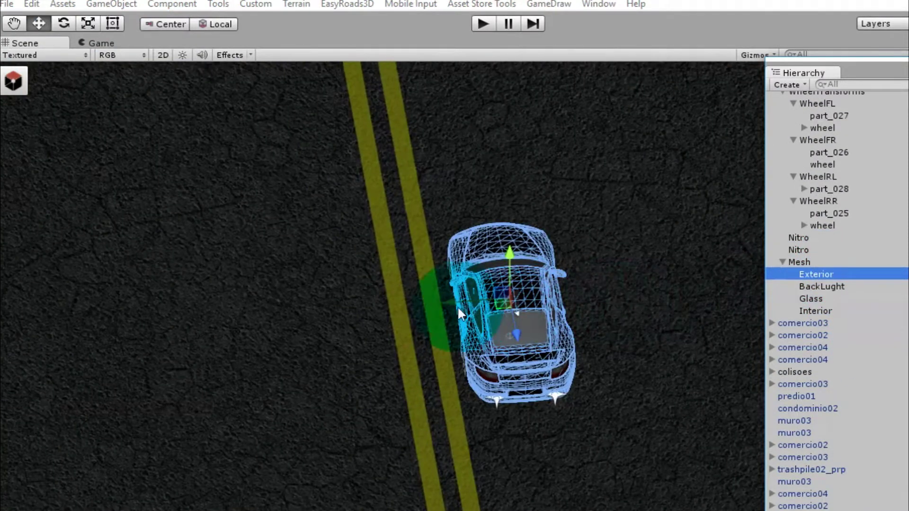
{"action": "left_click_drag", "start_coordinate": [446, 264], "coordinate": [434, 190], "text": "alt"}
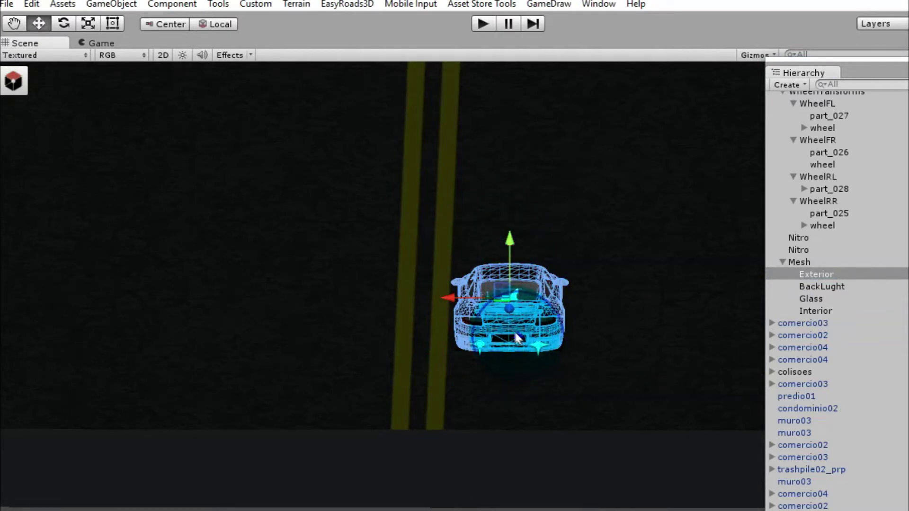
{"action": "left_click", "coordinate": [17, 23]}
{"action": "left_click_drag", "start_coordinate": [567, 299], "coordinate": [559, 287]}
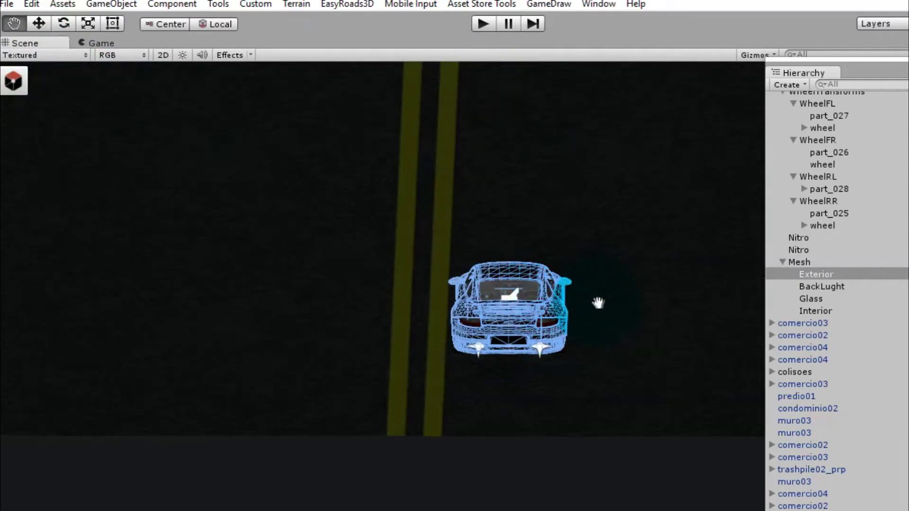
{"action": "scroll", "coordinate": [833, 284], "scroll_direction": "up", "scroll_amount": 1}
{"action": "scroll", "coordinate": [833, 284], "scroll_direction": "down", "scroll_amount": 10}
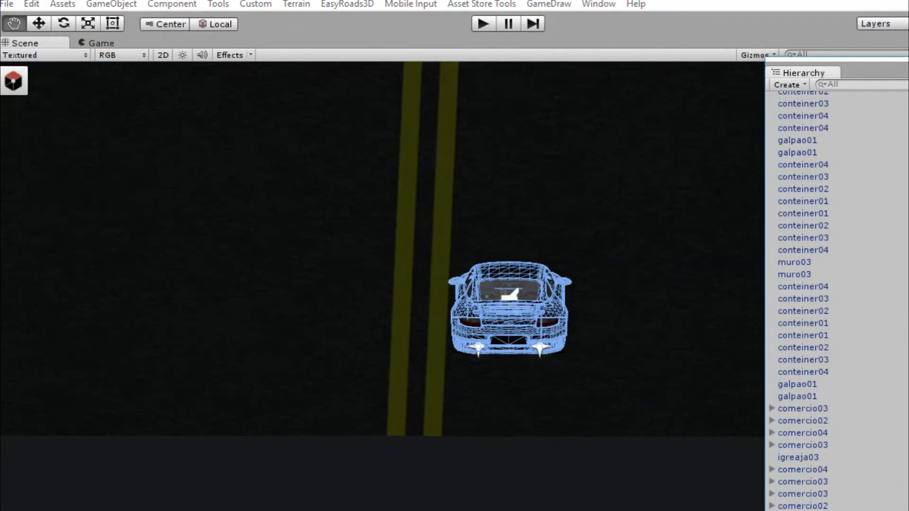
{"action": "double_click", "coordinate": [796, 202]}
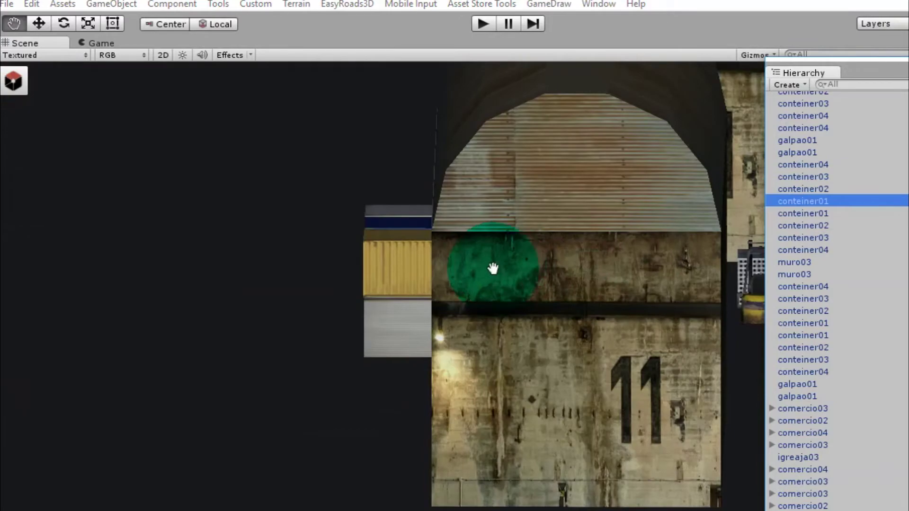
Move from the container stacks and truck to the road with the speed bump
{"action": "mouse_move", "coordinate": [535, 309]}
{"action": "left_mouse_down", "text": "alt"}
{"action": "mouse_move", "coordinate": [89, 347]}
{"action": "mouse_move", "coordinate": [227, 394]}
{"action": "mouse_move", "coordinate": [290, 309]}
{"action": "mouse_move", "coordinate": [314, 349]}
{"action": "left_mouse_up", "text": "alt"}
{"action": "mouse_move", "coordinate": [588, 391]}
{"action": "left_mouse_down"}
{"action": "mouse_move", "coordinate": [330, 269]}
{"action": "mouse_move", "coordinate": [583, 393]}
{"action": "mouse_move", "coordinate": [404, 296]}
{"action": "left_mouse_up"}
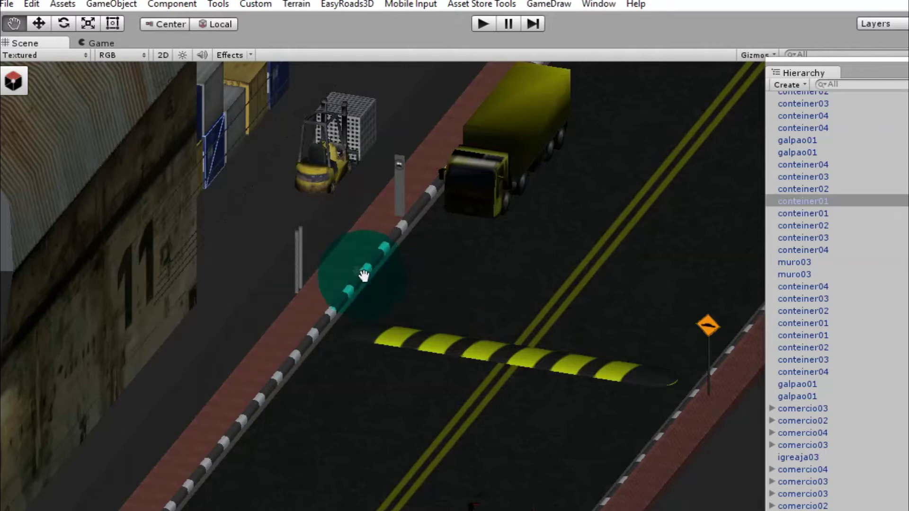
{"action": "mouse_move", "coordinate": [398, 401]}
{"action": "left_mouse_down", "text": "alt"}
{"action": "mouse_move", "coordinate": [317, 434]}
{"action": "mouse_move", "coordinate": [442, 369]}
{"action": "left_mouse_up", "text": "alt"}
{"action": "left_click_drag", "start_coordinate": [611, 367], "coordinate": [443, 345]}
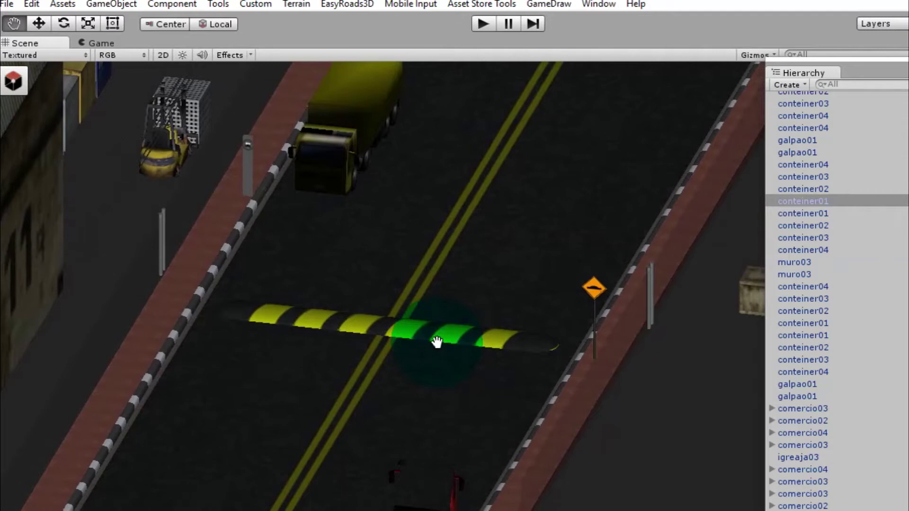
Pan along the road to frame the speed bump, truck, forklift and road-edge wall
{"action": "left_click_drag", "start_coordinate": [543, 266], "coordinate": [373, 308], "text": "alt"}
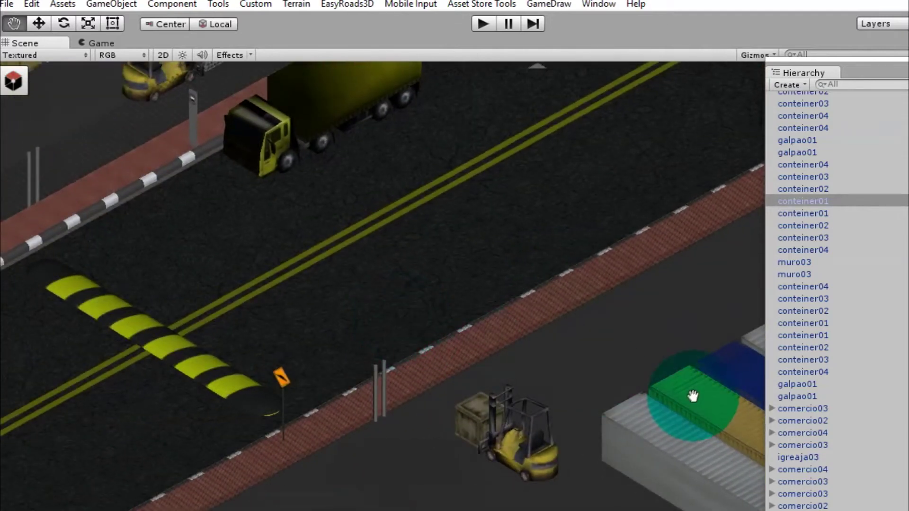
{"action": "left_click_drag", "start_coordinate": [694, 396], "coordinate": [336, 85]}
{"action": "mouse_move", "coordinate": [421, 265]}
{"action": "left_mouse_down"}
{"action": "mouse_move", "coordinate": [495, 286]}
{"action": "mouse_move", "coordinate": [669, 497]}
{"action": "left_mouse_up"}
{"action": "left_click_drag", "start_coordinate": [502, 265], "coordinate": [512, 427]}
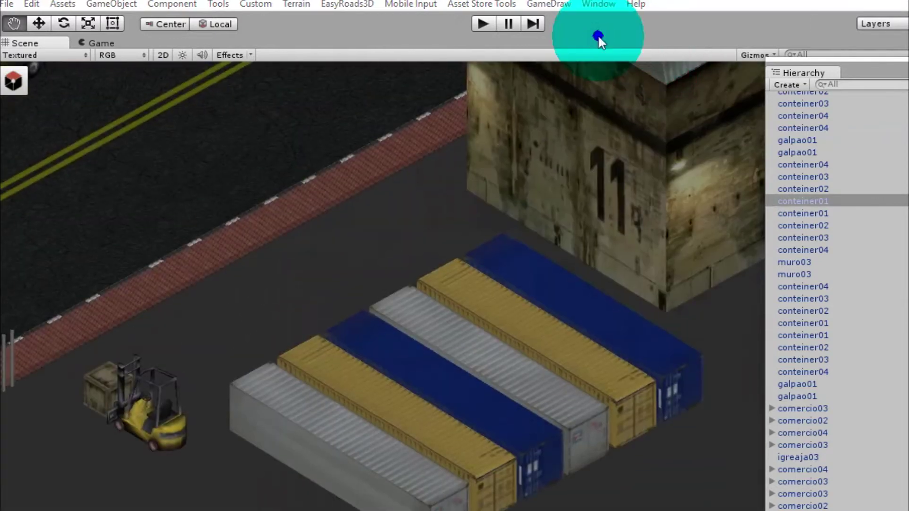
{"action": "mouse_move", "coordinate": [361, 234]}
{"action": "left_mouse_down"}
{"action": "mouse_move", "coordinate": [560, 375]}
{"action": "mouse_move", "coordinate": [724, 471]}
{"action": "left_mouse_up"}
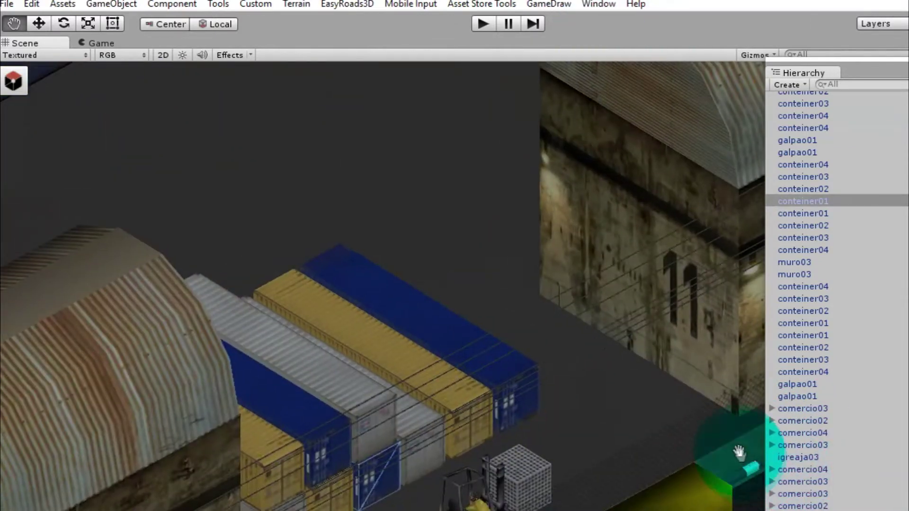
{"action": "left_click_drag", "start_coordinate": [544, 78], "coordinate": [649, 406]}
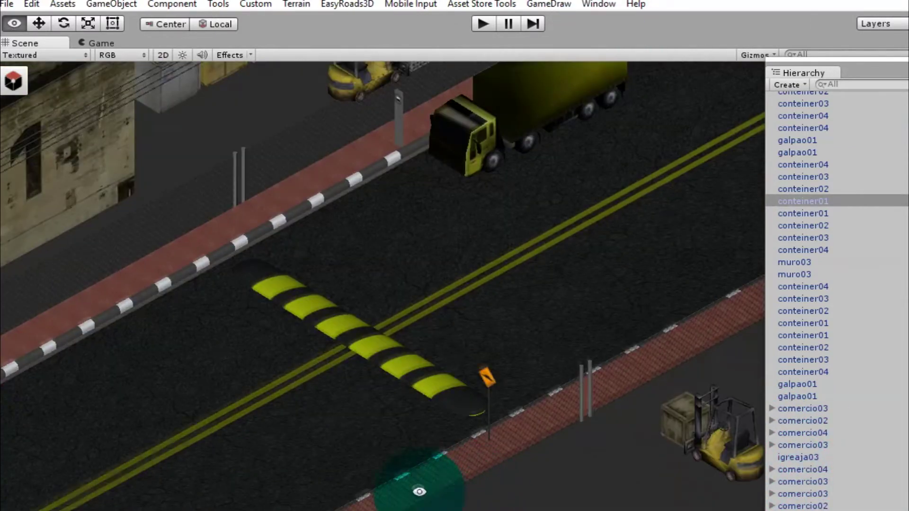
{"action": "mouse_move", "coordinate": [419, 492]}
{"action": "left_mouse_down", "text": "alt"}
{"action": "mouse_move", "coordinate": [138, 428]}
{"action": "mouse_move", "coordinate": [628, 481]}
{"action": "left_mouse_up", "text": "alt"}
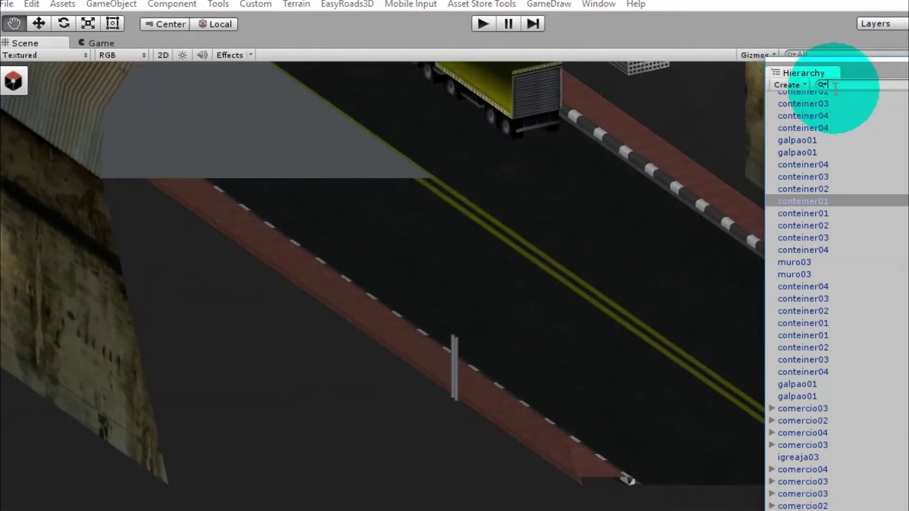
Filter the Hierarchy by 'tra', frame trashpile02_prp, and orbit around the curbside trash pile
{"action": "type", "text": "lix"}
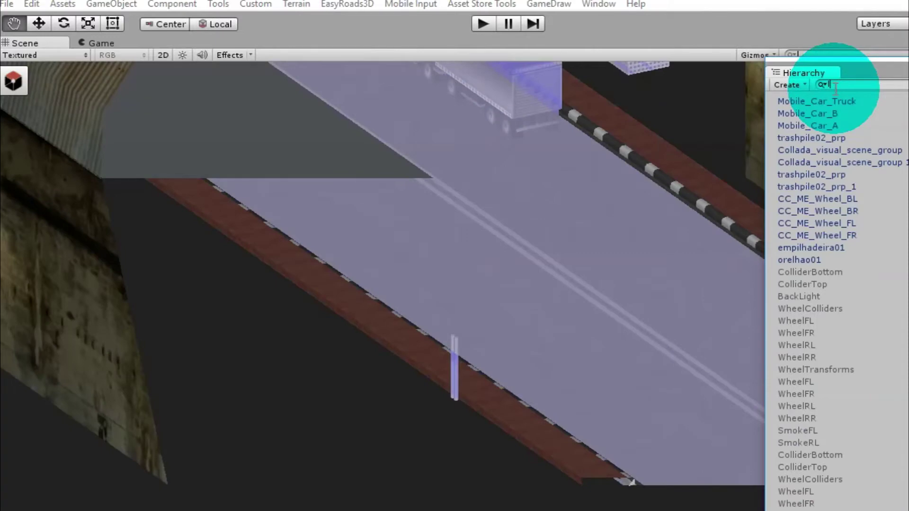
{"action": "key", "text": "BackSpace"}
{"action": "type", "text": "tra"}
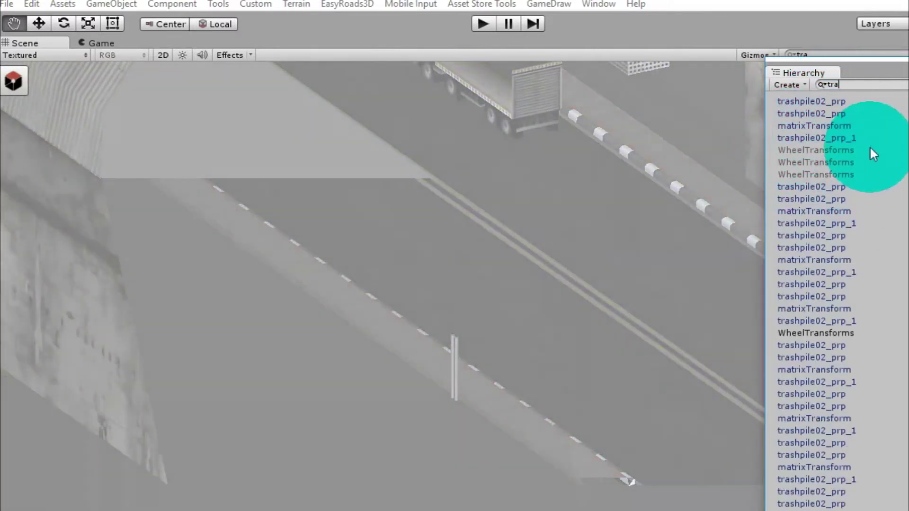
{"action": "double_click", "coordinate": [829, 103]}
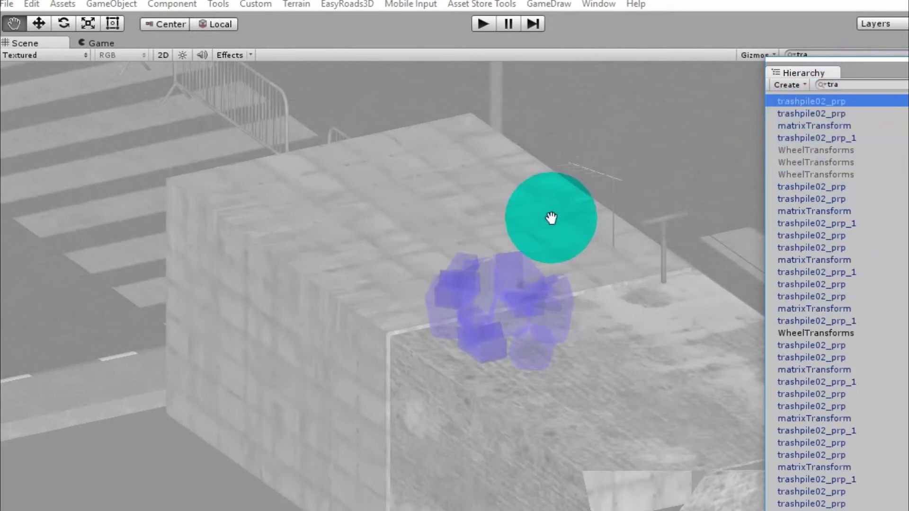
{"action": "left_click_drag", "start_coordinate": [590, 229], "coordinate": [240, 247], "text": "alt"}
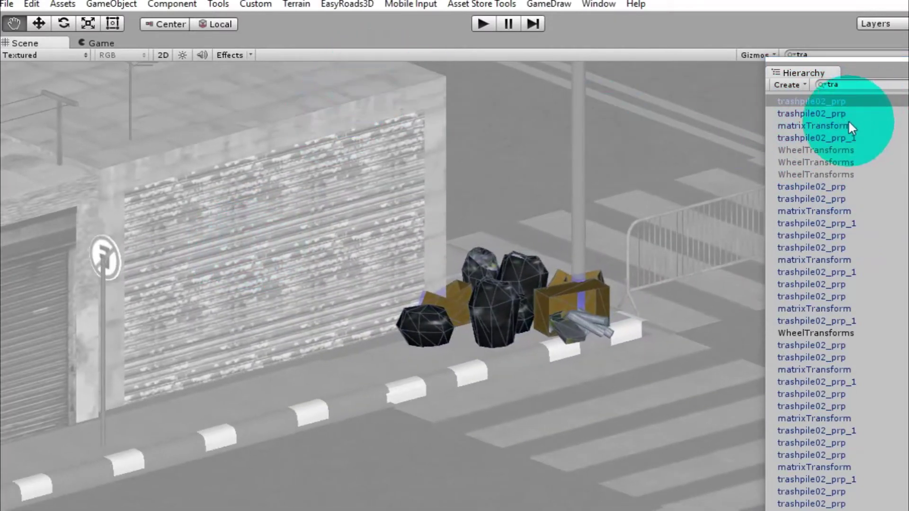
{"action": "left_click", "coordinate": [822, 103]}
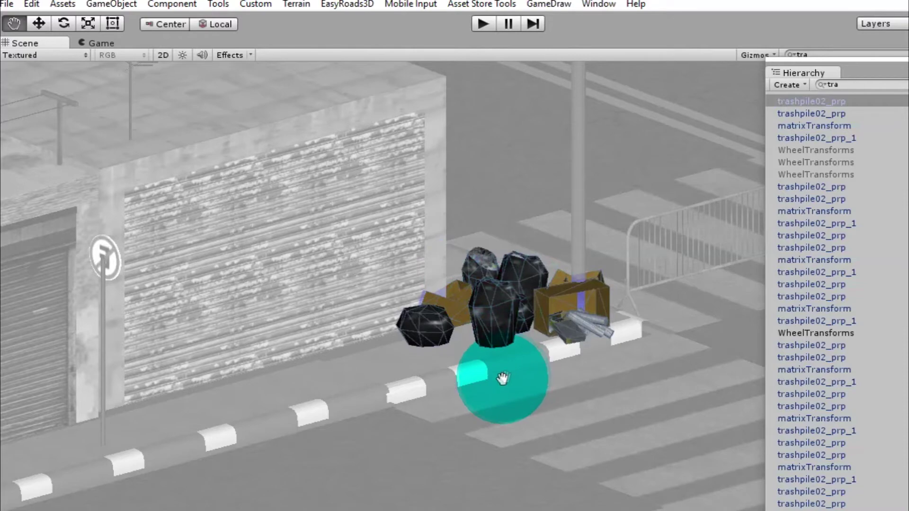
{"action": "key", "text": "Left"}
{"action": "key", "text": "Left"}
{"action": "key", "text": "Left"}
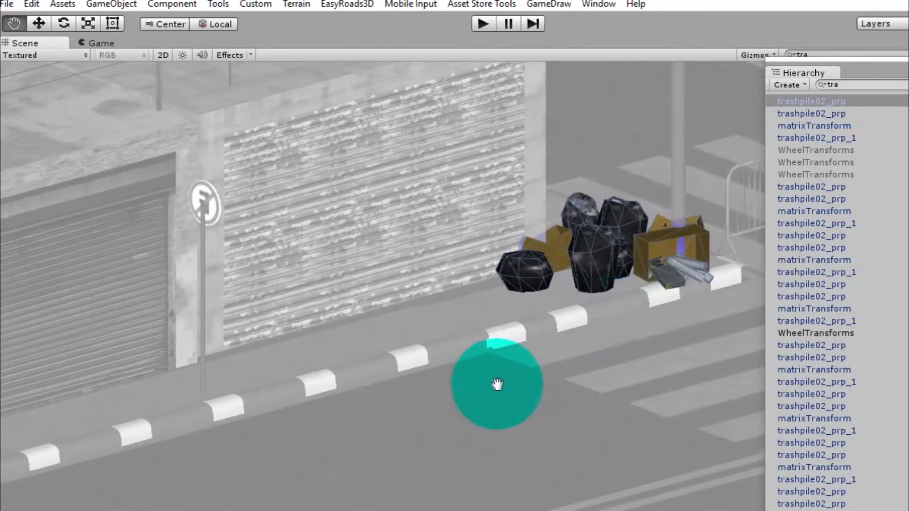
{"action": "mouse_move", "coordinate": [498, 382]}
{"action": "left_mouse_down", "text": "alt"}
{"action": "mouse_move", "coordinate": [459, 424]}
{"action": "mouse_move", "coordinate": [505, 367]}
{"action": "mouse_move", "coordinate": [197, 246]}
{"action": "mouse_move", "coordinate": [29, 147]}
{"action": "mouse_move", "coordinate": [324, 291]}
{"action": "left_mouse_up", "text": "alt"}
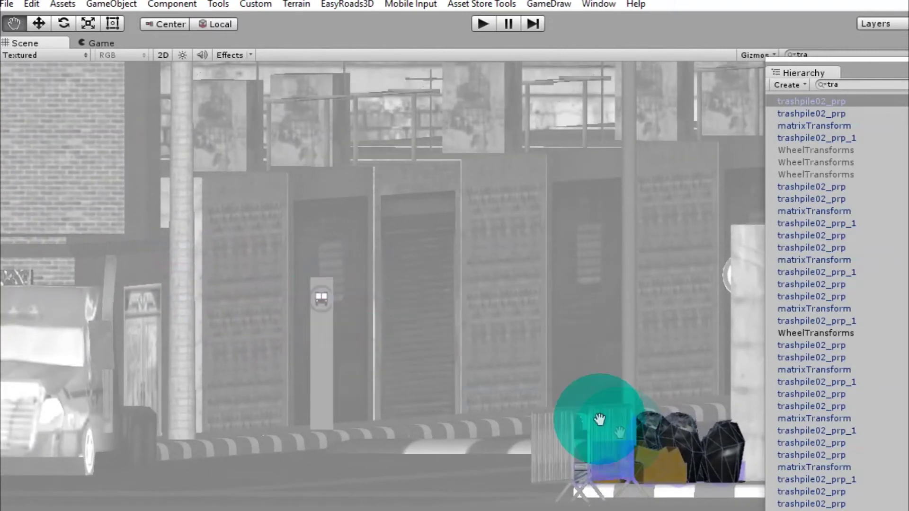
Frame another trash pile and a matrixTransform, then survey the building fronts, road and fence
{"action": "double_click", "coordinate": [823, 296]}
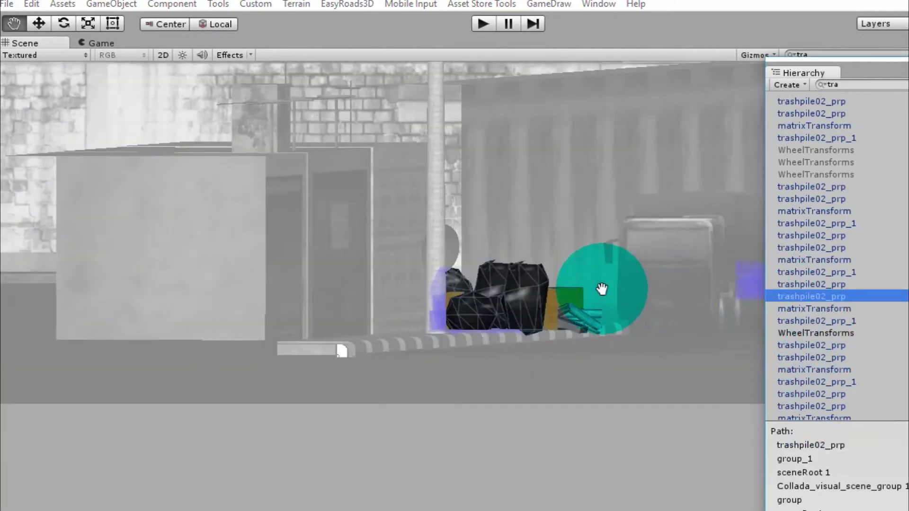
{"action": "double_click", "coordinate": [814, 369]}
{"action": "mouse_move", "coordinate": [585, 285]}
{"action": "left_mouse_down", "text": "alt"}
{"action": "mouse_move", "coordinate": [453, 330]}
{"action": "mouse_move", "coordinate": [782, 151]}
{"action": "left_mouse_up", "text": "alt"}
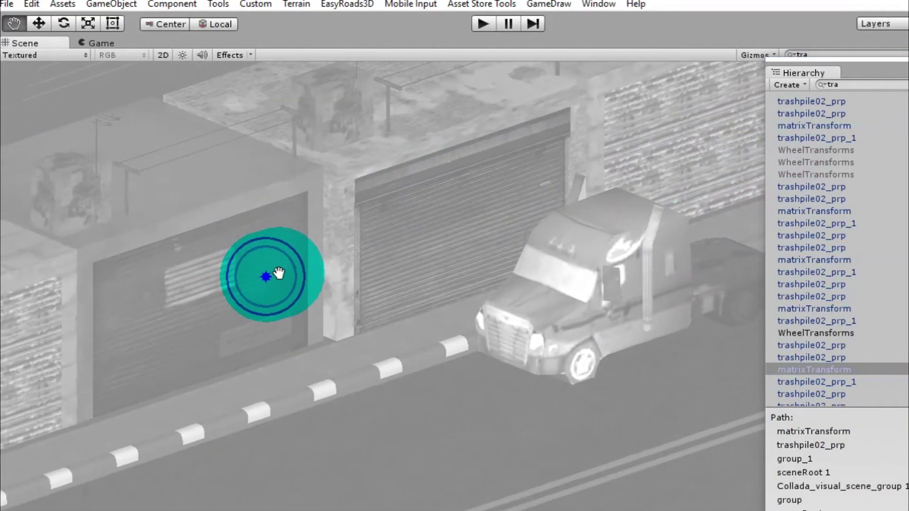
{"action": "left_click_drag", "start_coordinate": [305, 229], "coordinate": [583, 171]}
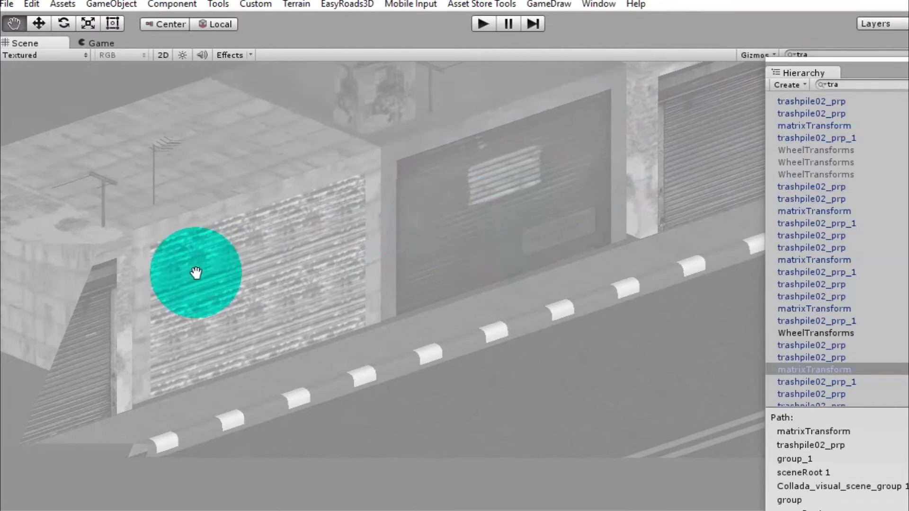
{"action": "mouse_move", "coordinate": [523, 301]}
{"action": "left_mouse_down", "text": "alt"}
{"action": "mouse_move", "coordinate": [610, 275]}
{"action": "mouse_move", "coordinate": [357, 274]}
{"action": "mouse_move", "coordinate": [743, 324]}
{"action": "mouse_move", "coordinate": [319, 240]}
{"action": "mouse_move", "coordinate": [568, 304]}
{"action": "mouse_move", "coordinate": [294, 231]}
{"action": "mouse_move", "coordinate": [704, 360]}
{"action": "mouse_move", "coordinate": [268, 231]}
{"action": "mouse_move", "coordinate": [701, 349]}
{"action": "mouse_move", "coordinate": [387, 264]}
{"action": "mouse_move", "coordinate": [517, 284]}
{"action": "mouse_move", "coordinate": [337, 265]}
{"action": "mouse_move", "coordinate": [794, 325]}
{"action": "mouse_move", "coordinate": [17, 346]}
{"action": "left_mouse_up", "text": "alt"}
{"action": "mouse_move", "coordinate": [284, 294]}
{"action": "left_mouse_down"}
{"action": "mouse_move", "coordinate": [406, 488]}
{"action": "mouse_move", "coordinate": [375, 416]}
{"action": "mouse_move", "coordinate": [189, 295]}
{"action": "mouse_move", "coordinate": [203, 396]}
{"action": "mouse_move", "coordinate": [234, 339]}
{"action": "mouse_move", "coordinate": [474, 328]}
{"action": "left_mouse_up"}
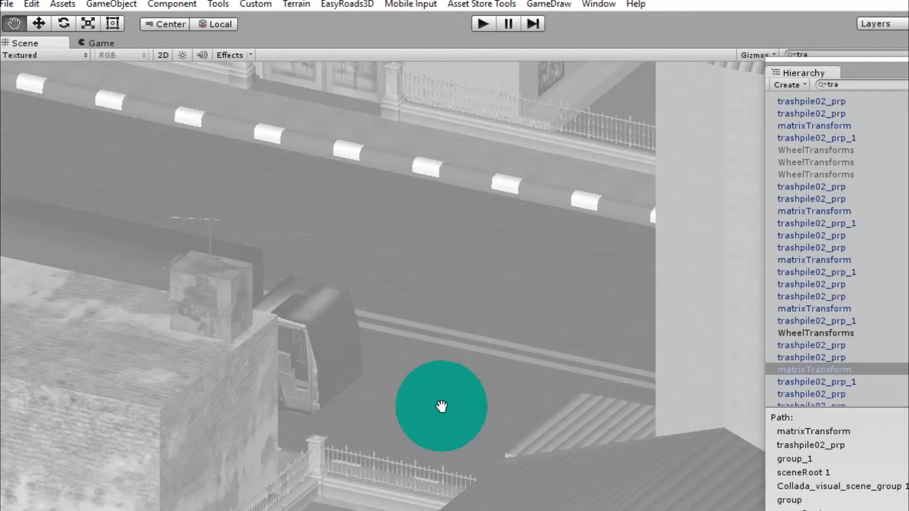
Frame trashpile02_prp, the car's WheelTransforms, then return to trashpile02_prp_1
{"action": "double_click", "coordinate": [833, 394]}
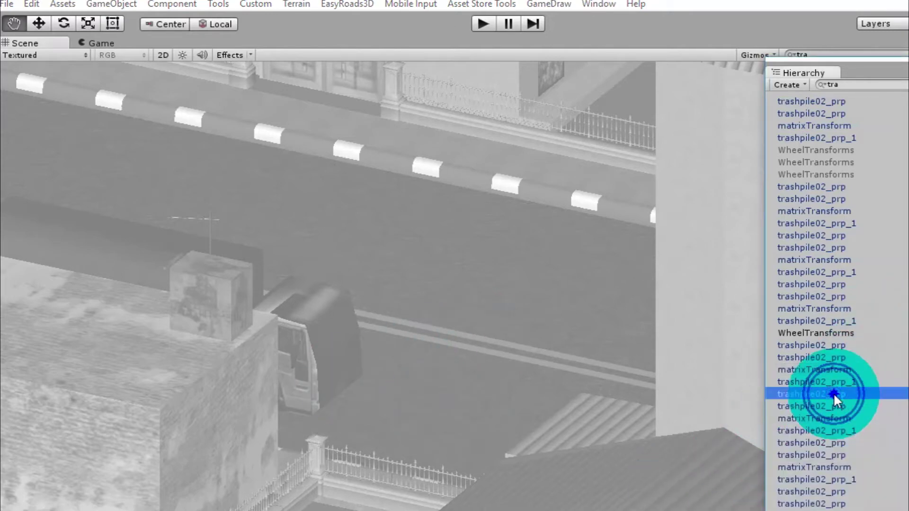
{"action": "double_click", "coordinate": [842, 383]}
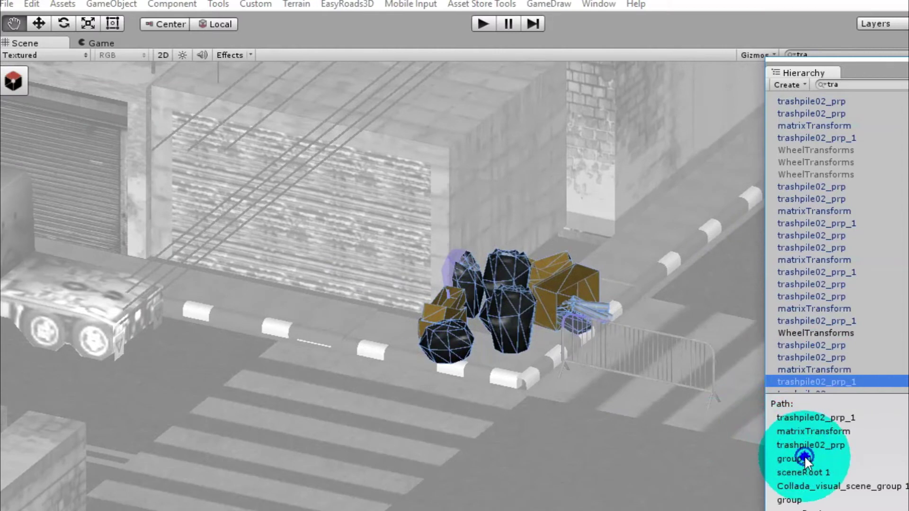
{"action": "left_click", "coordinate": [825, 370]}
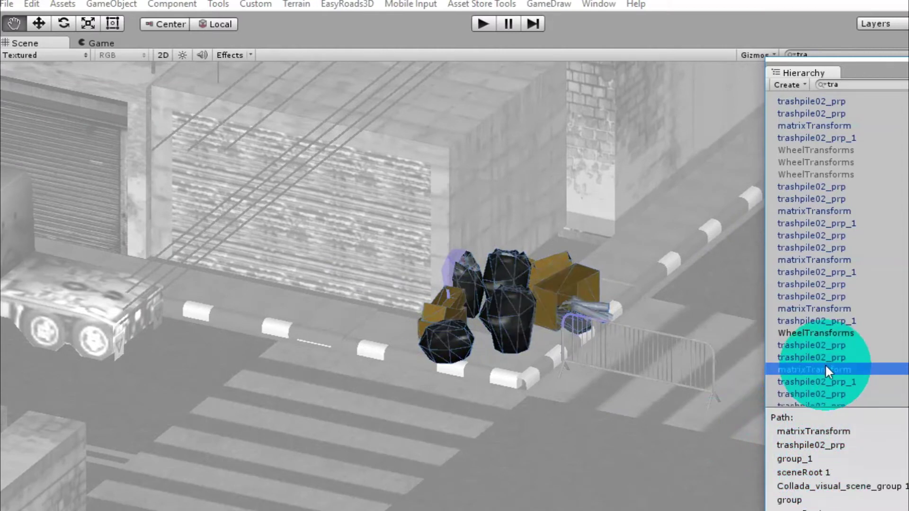
{"action": "double_click", "coordinate": [842, 332]}
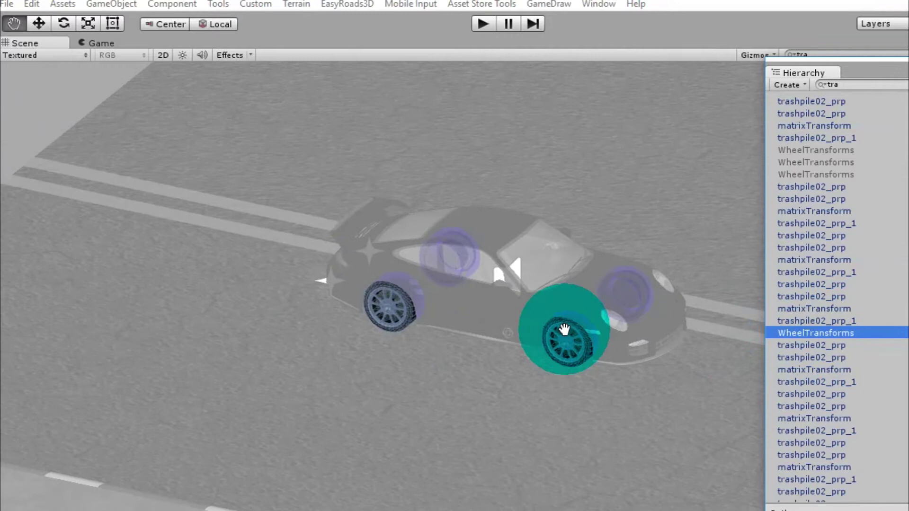
{"action": "left_click", "coordinate": [867, 419]}
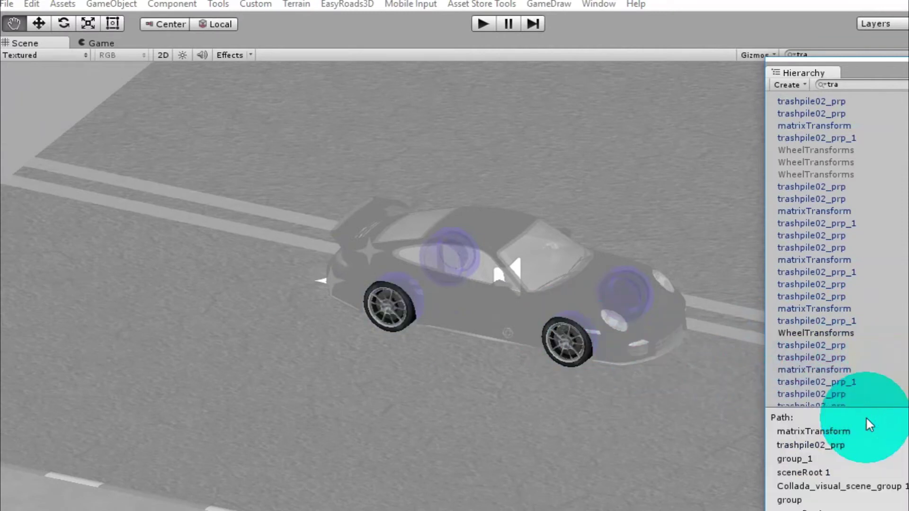
{"action": "double_click", "coordinate": [858, 382]}
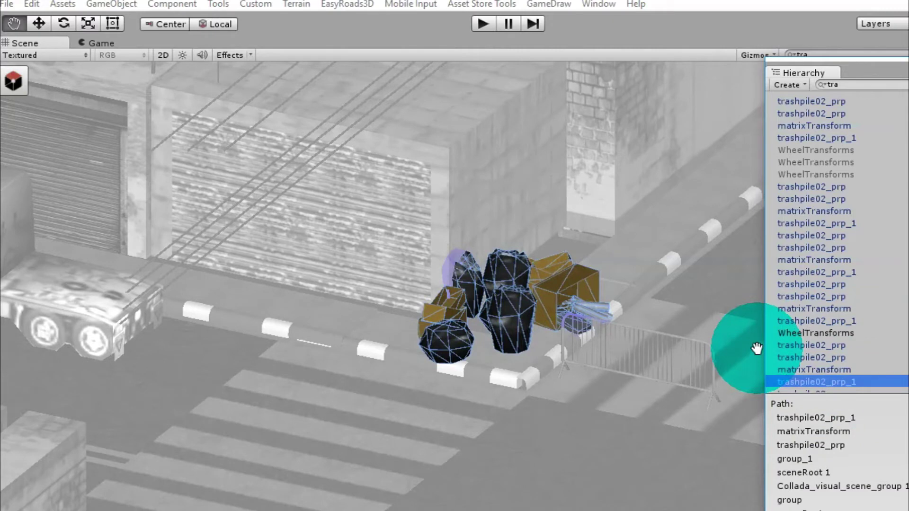
Move along the road and crosswalk to a trash pile by the warehouses, then clear the filter
{"action": "left_click_drag", "start_coordinate": [706, 284], "coordinate": [116, 412]}
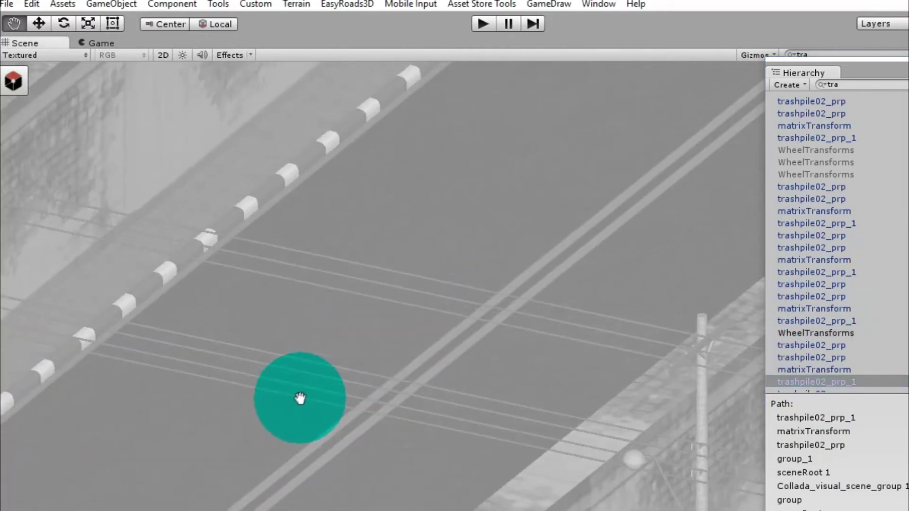
{"action": "left_click_drag", "start_coordinate": [453, 278], "coordinate": [422, 371]}
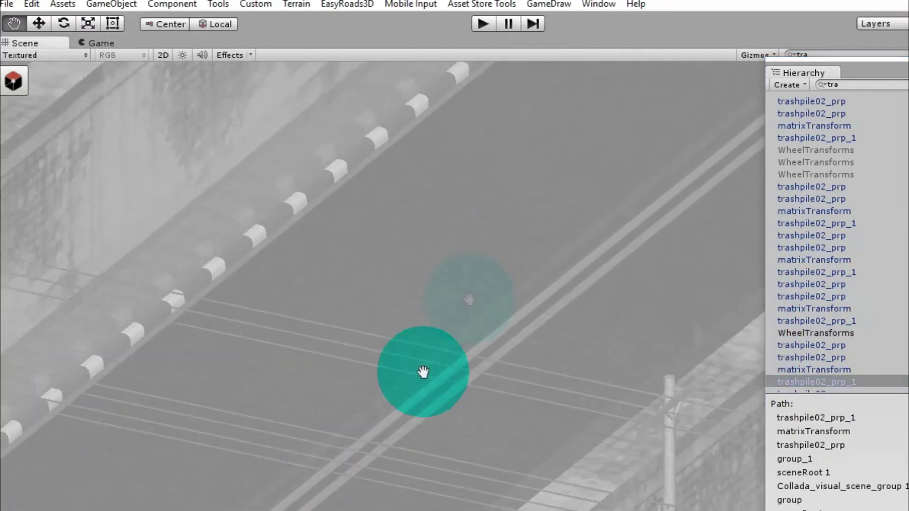
{"action": "mouse_move", "coordinate": [570, 339]}
{"action": "left_mouse_down", "text": "alt"}
{"action": "mouse_move", "coordinate": [716, 267]}
{"action": "mouse_move", "coordinate": [161, 248]}
{"action": "left_mouse_up", "text": "alt"}
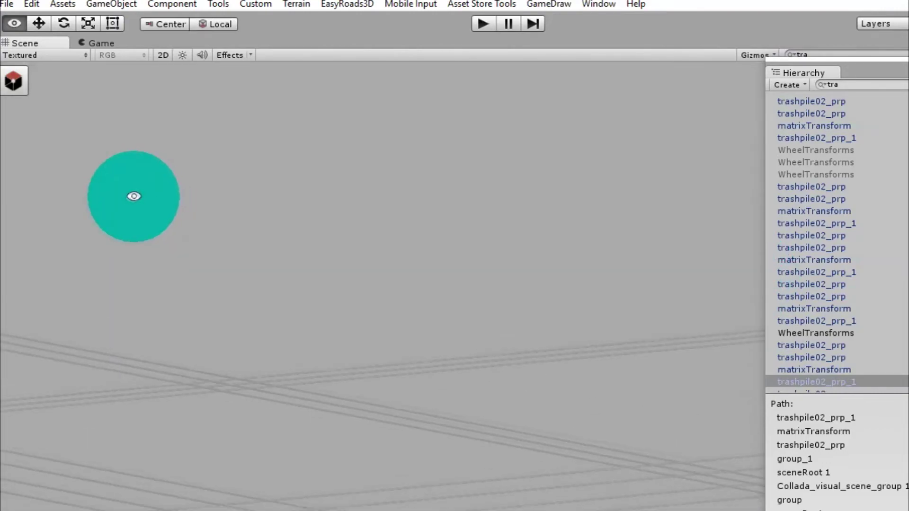
{"action": "left_click_drag", "start_coordinate": [161, 248], "coordinate": [106, 270], "text": "alt"}
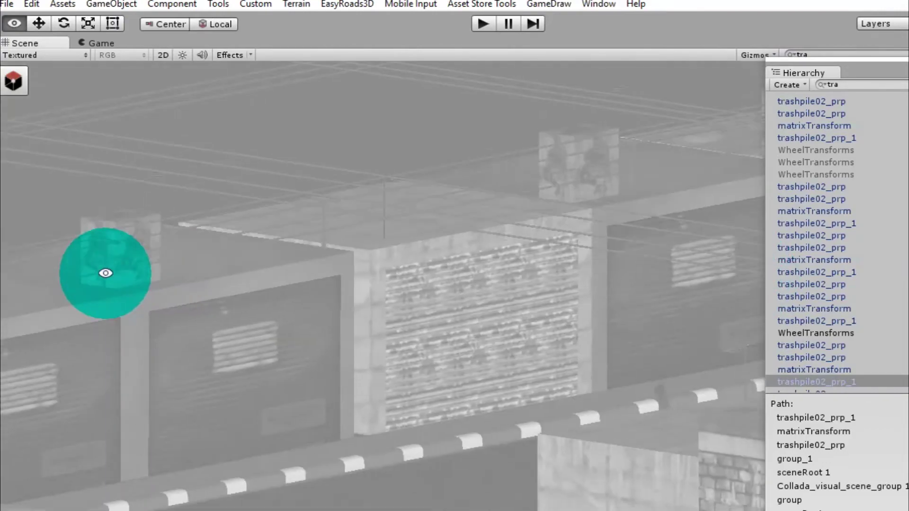
{"action": "left_click", "coordinate": [860, 208]}
{"action": "double_click", "coordinate": [860, 208]}
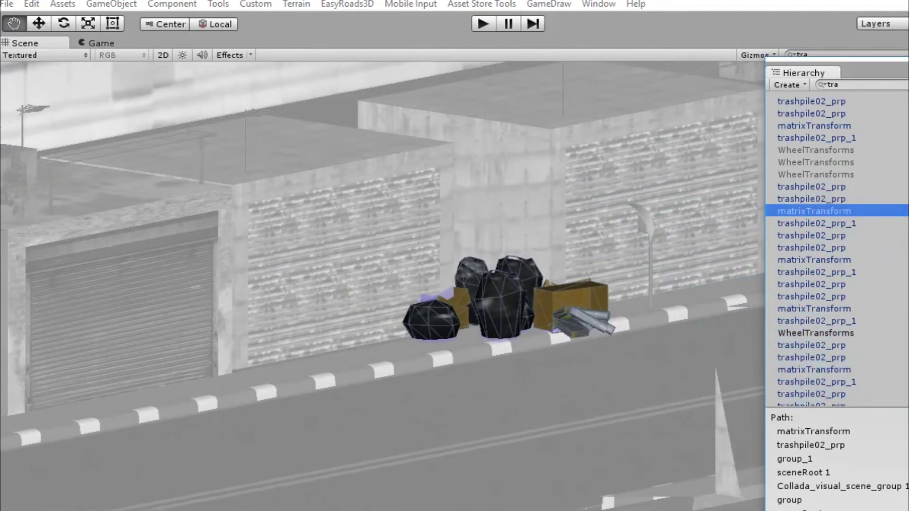
{"action": "key", "text": "Escape"}
Frame the conteiner02 containers and view the roof, truck and large '11' wall
{"action": "double_click", "coordinate": [842, 216]}
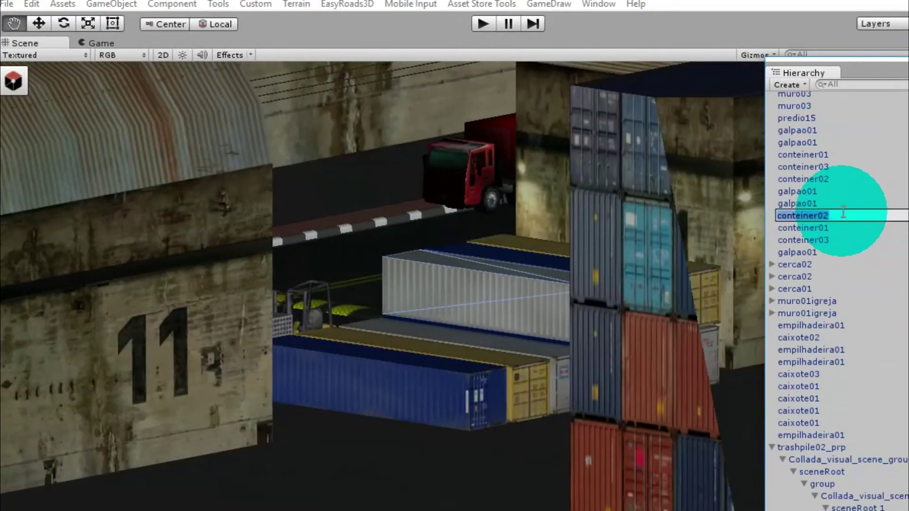
{"action": "mouse_move", "coordinate": [426, 288]}
{"action": "left_mouse_down", "text": "alt"}
{"action": "mouse_move", "coordinate": [898, 311]}
{"action": "mouse_move", "coordinate": [357, 355]}
{"action": "mouse_move", "coordinate": [362, 272]}
{"action": "mouse_move", "coordinate": [694, 365]}
{"action": "mouse_move", "coordinate": [645, 380]}
{"action": "left_mouse_up", "text": "alt"}
{"action": "mouse_move", "coordinate": [558, 394]}
{"action": "left_mouse_down", "text": "alt"}
{"action": "mouse_move", "coordinate": [341, 365]}
{"action": "mouse_move", "coordinate": [85, 308]}
{"action": "mouse_move", "coordinate": [1, 303]}
{"action": "left_mouse_up", "text": "alt"}
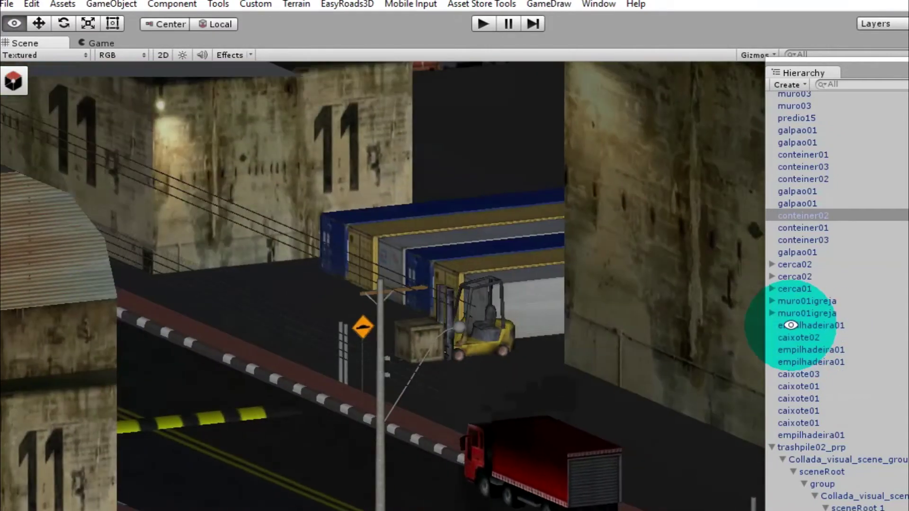
{"action": "left_click_drag", "start_coordinate": [503, 349], "coordinate": [92, 250]}
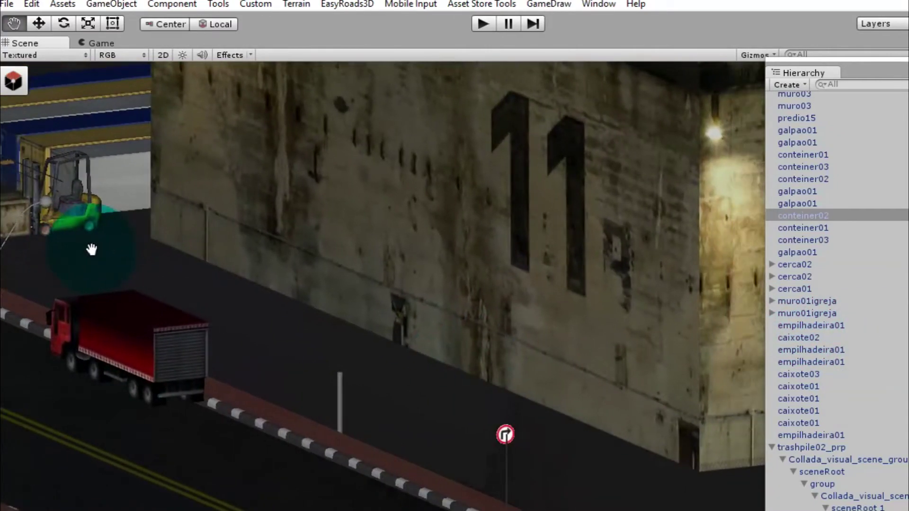
{"action": "mouse_move", "coordinate": [525, 320]}
{"action": "left_mouse_down"}
{"action": "mouse_move", "coordinate": [239, 345]}
{"action": "mouse_move", "coordinate": [538, 324]}
{"action": "mouse_move", "coordinate": [719, 292]}
{"action": "left_mouse_up"}
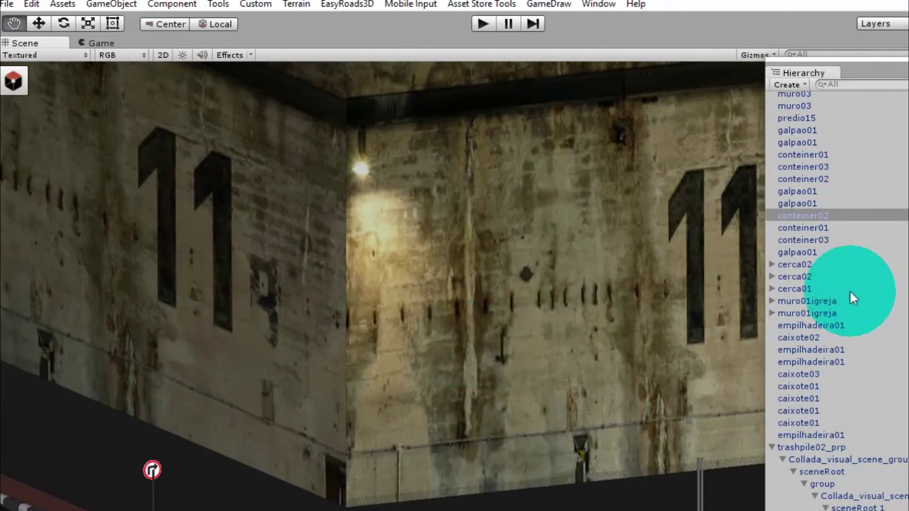
Frame the caixote03 wooden crates, the shipping containers, and then the red caminhao03 truck
{"action": "double_click", "coordinate": [811, 371]}
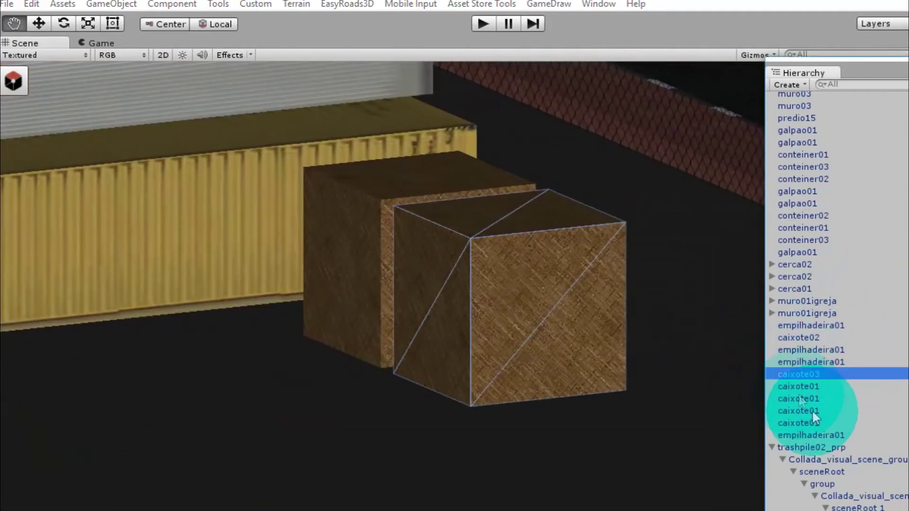
{"action": "double_click", "coordinate": [871, 446]}
{"action": "double_click", "coordinate": [842, 228]}
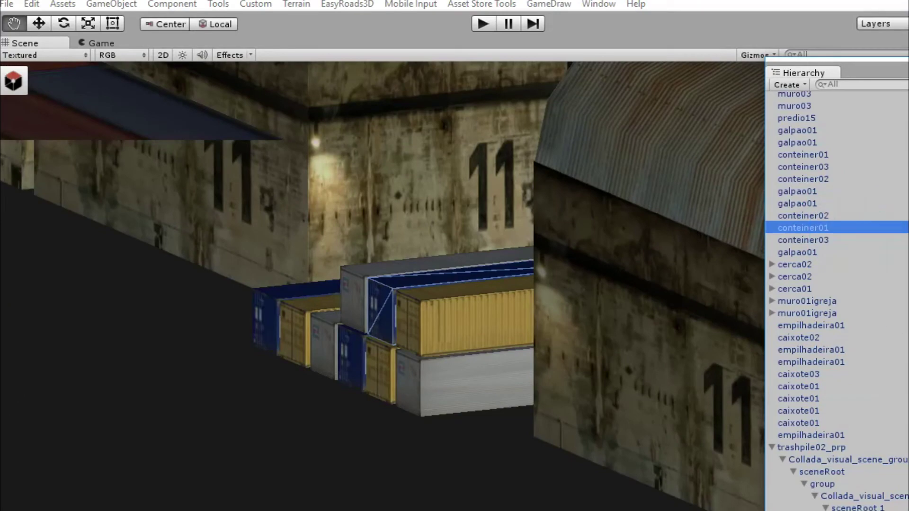
{"action": "scroll", "coordinate": [837, 294], "scroll_direction": "down", "scroll_amount": 10}
{"action": "double_click", "coordinate": [839, 401]}
{"action": "left_click", "coordinate": [818, 403]}
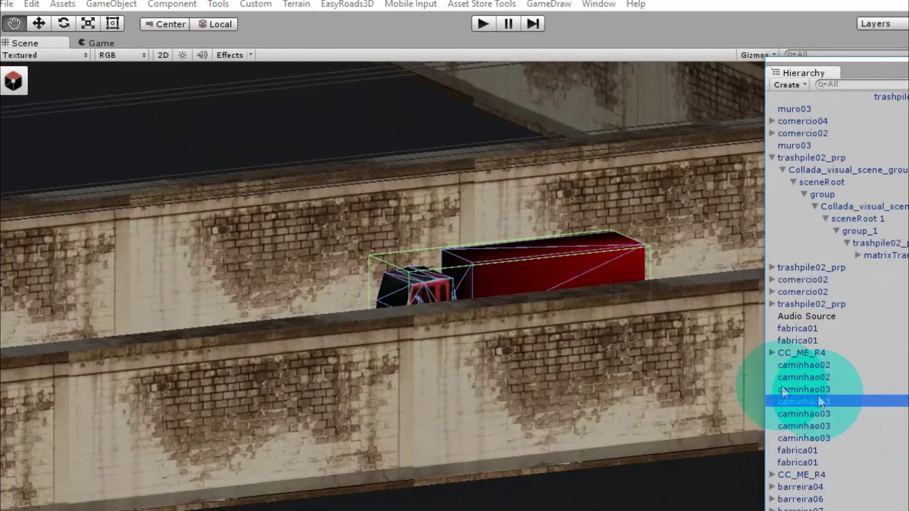
Inspect the yellow CC_ME_R4 car, yellow caminhao02 box truck and red caminhao03 truck
{"action": "double_click", "coordinate": [792, 352]}
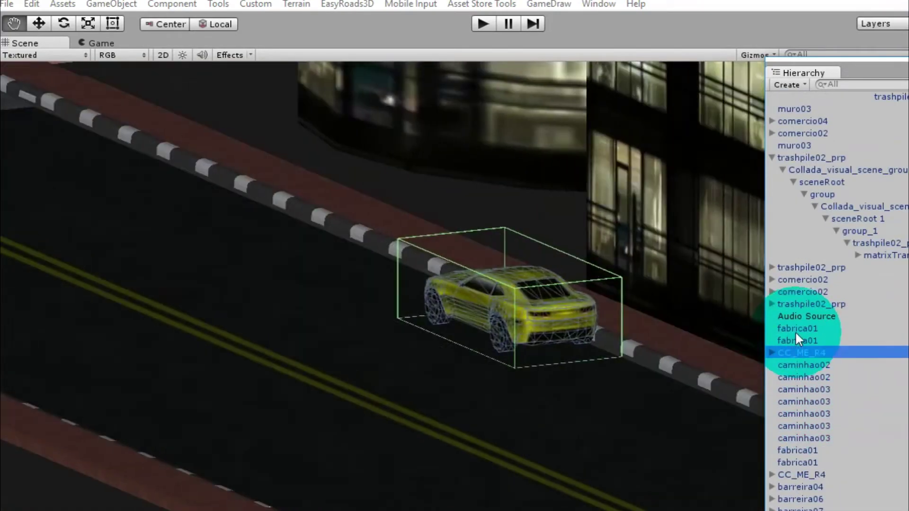
{"action": "mouse_move", "coordinate": [443, 267]}
{"action": "left_mouse_down", "text": "alt"}
{"action": "mouse_move", "coordinate": [623, 344]}
{"action": "mouse_move", "coordinate": [117, 371]}
{"action": "mouse_move", "coordinate": [714, 349]}
{"action": "mouse_move", "coordinate": [544, 313]}
{"action": "left_mouse_up", "text": "alt"}
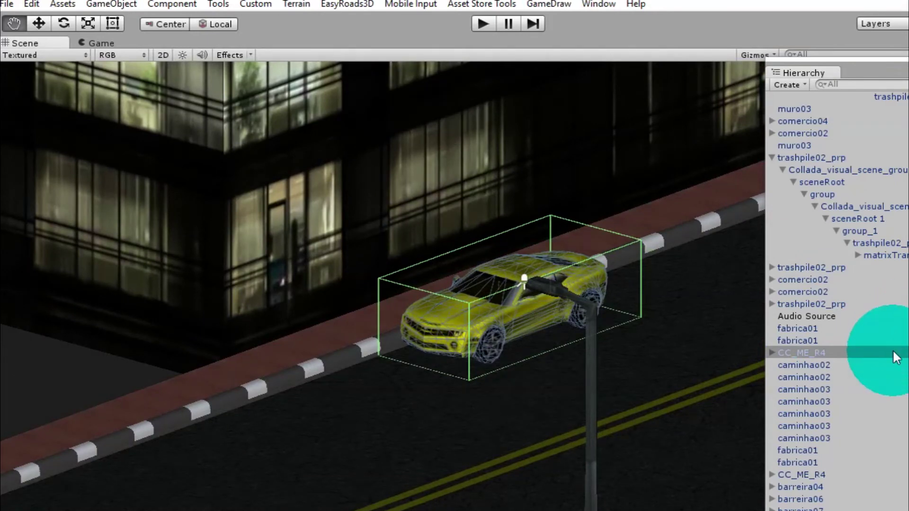
{"action": "double_click", "coordinate": [858, 379]}
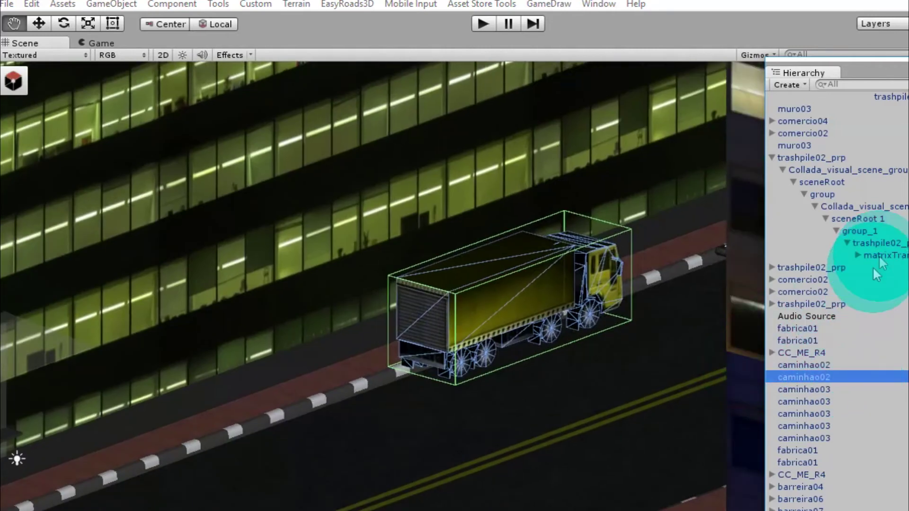
{"action": "double_click", "coordinate": [842, 439]}
{"action": "left_click", "coordinate": [603, 330]}
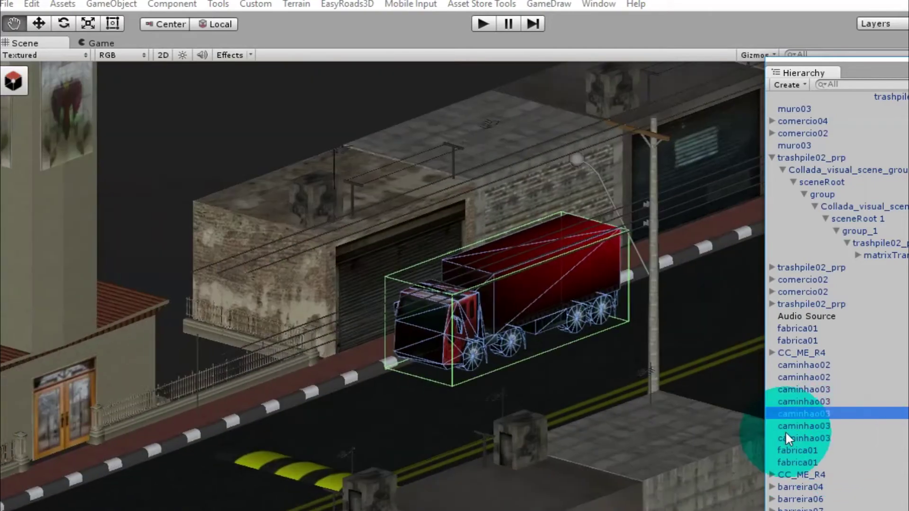
Frame the barreira06 barriers at the crosswalk and select the barriers and orange barrel with Move
{"action": "double_click", "coordinate": [841, 499]}
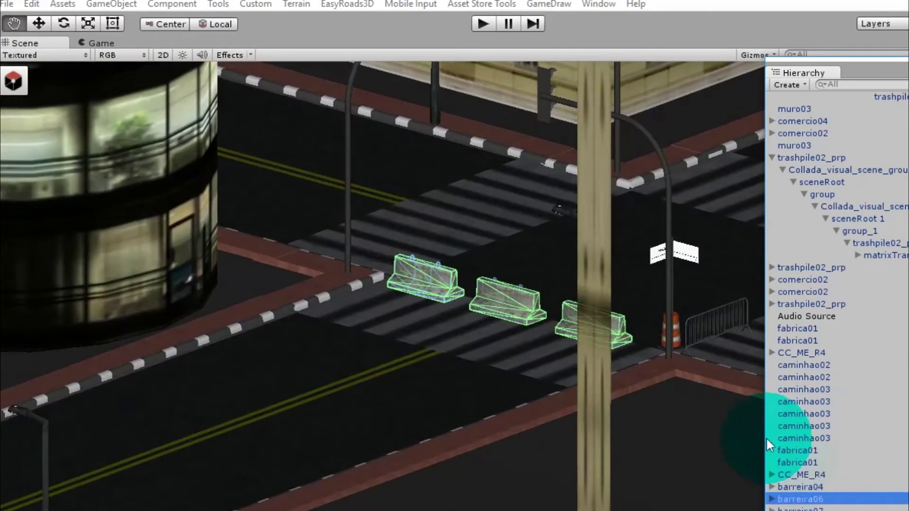
{"action": "left_click", "coordinate": [517, 298]}
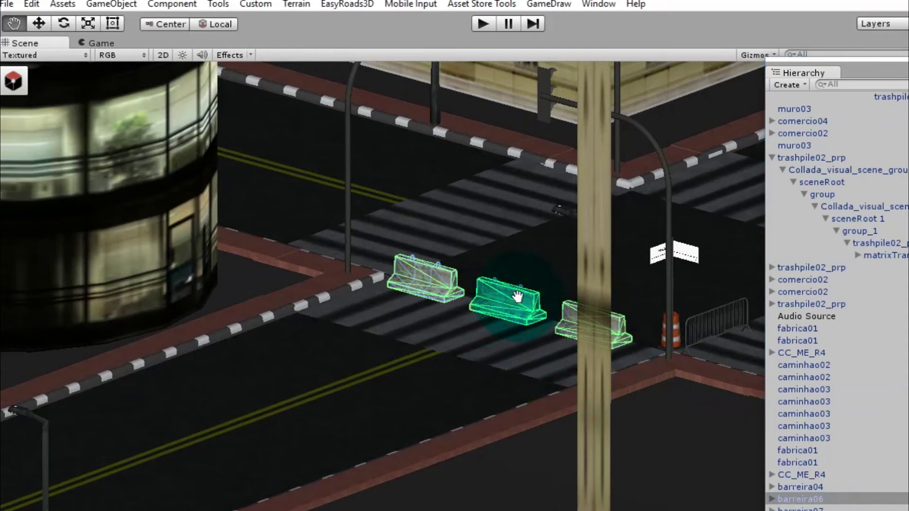
{"action": "left_click", "coordinate": [595, 326]}
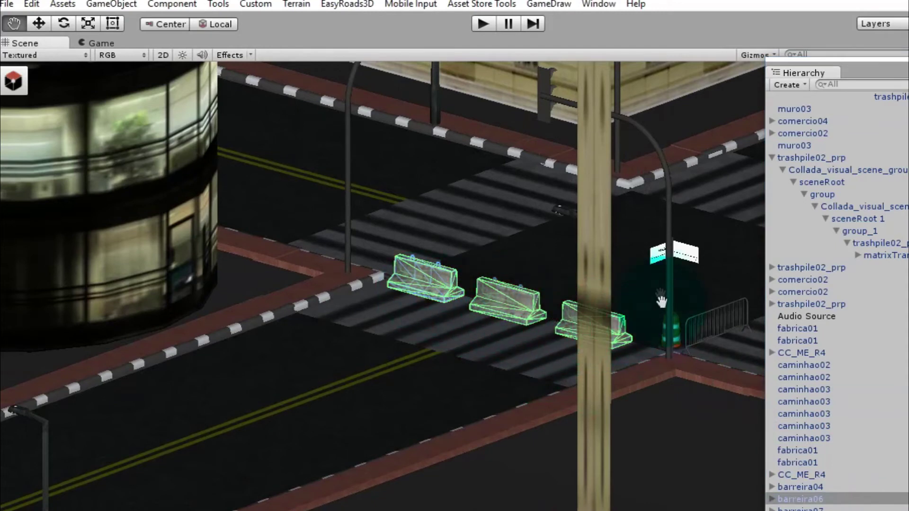
{"action": "left_click", "coordinate": [39, 24]}
{"action": "left_click", "coordinate": [632, 249]}
{"action": "left_click", "coordinate": [665, 315]}
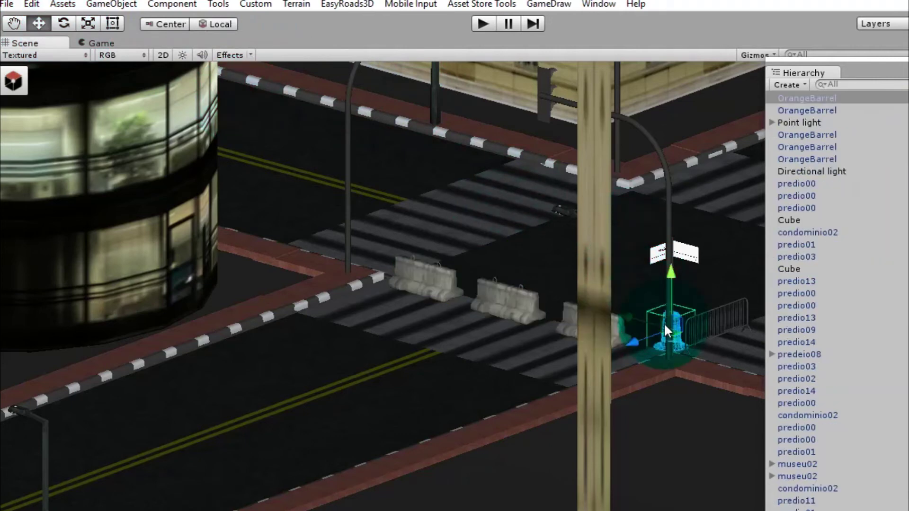
Frame the OrangeBarrel and orbit around it and the crossroads barriers
{"action": "double_click", "coordinate": [790, 98]}
{"action": "left_click", "coordinate": [658, 251]}
{"action": "left_click", "coordinate": [400, 318]}
{"action": "mouse_move", "coordinate": [324, 281]}
{"action": "left_mouse_down", "text": "alt"}
{"action": "mouse_move", "coordinate": [337, 201]}
{"action": "mouse_move", "coordinate": [900, 170]}
{"action": "mouse_move", "coordinate": [709, 280]}
{"action": "left_mouse_up", "text": "alt"}
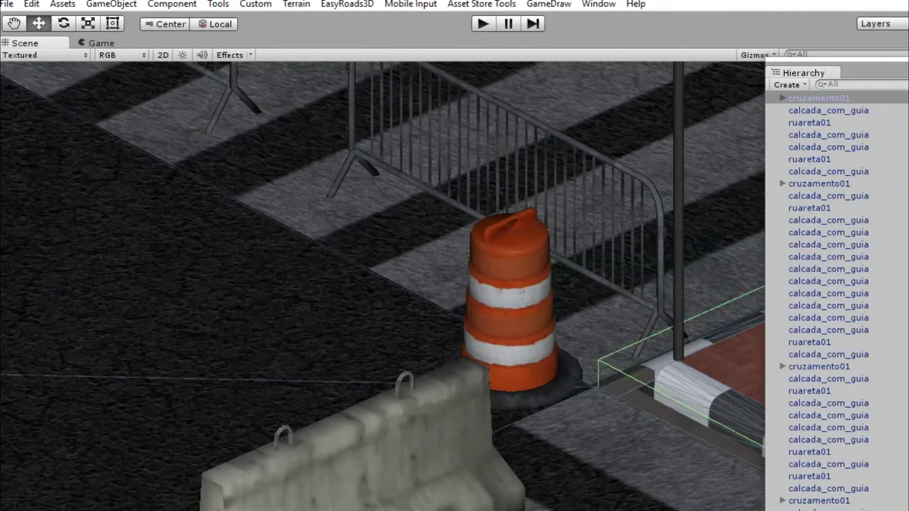
Frame a calcada_com_guia sidewalk piece and pan across the downtown office towers
{"action": "double_click", "coordinate": [827, 289]}
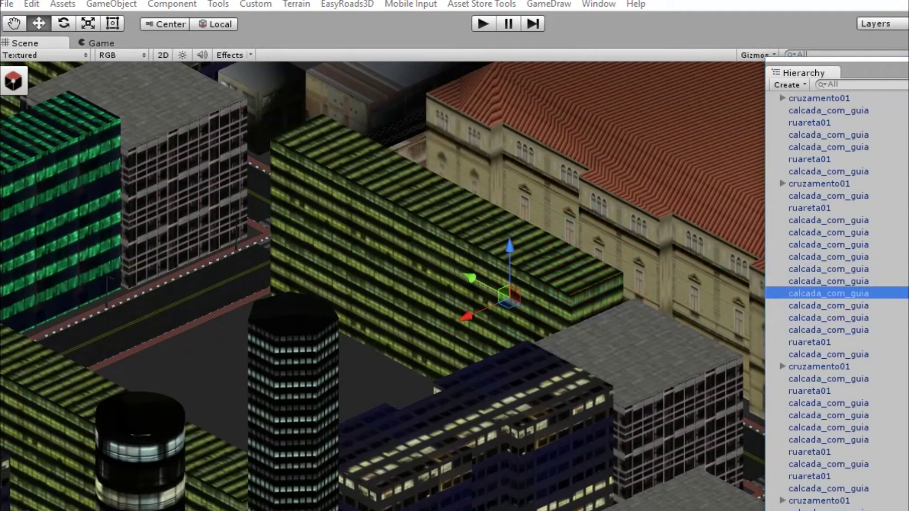
{"action": "key", "text": "q"}
{"action": "left_click_drag", "start_coordinate": [440, 418], "coordinate": [602, 304]}
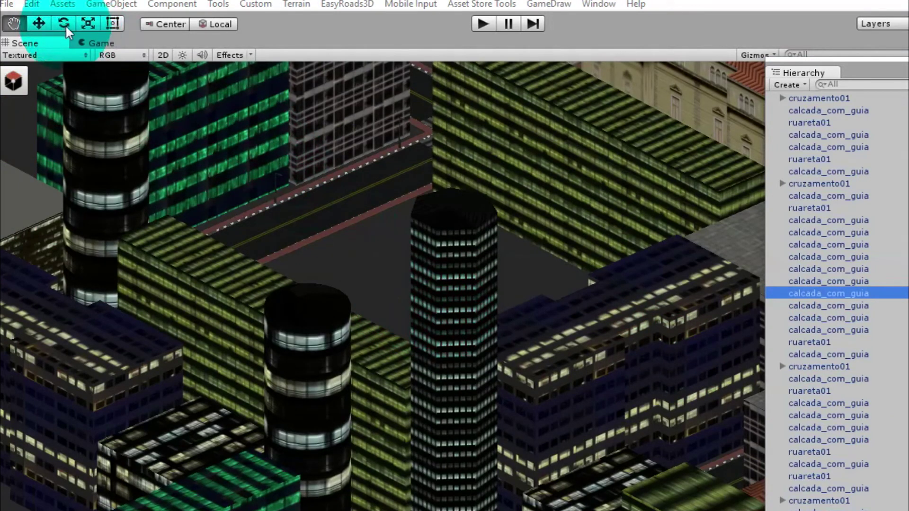
{"action": "left_click", "coordinate": [38, 23]}
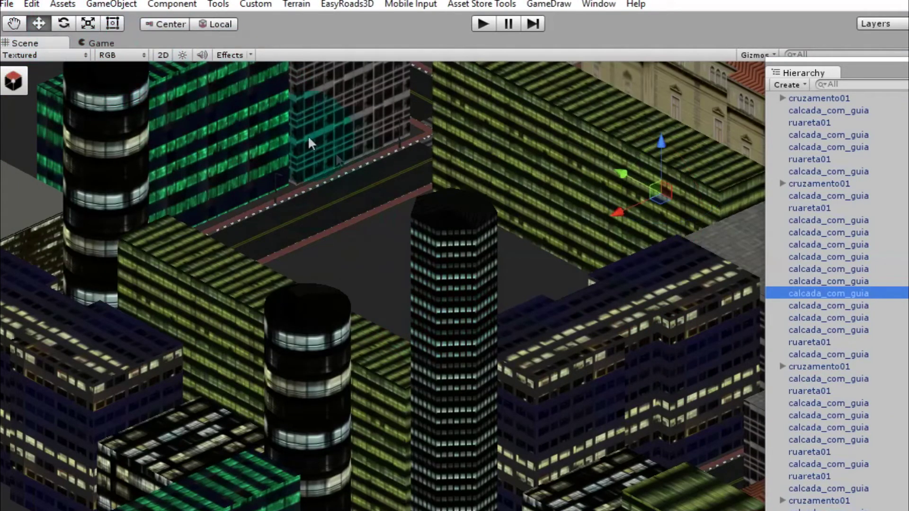
{"action": "scroll", "coordinate": [388, 246], "scroll_direction": "down", "scroll_amount": 2}
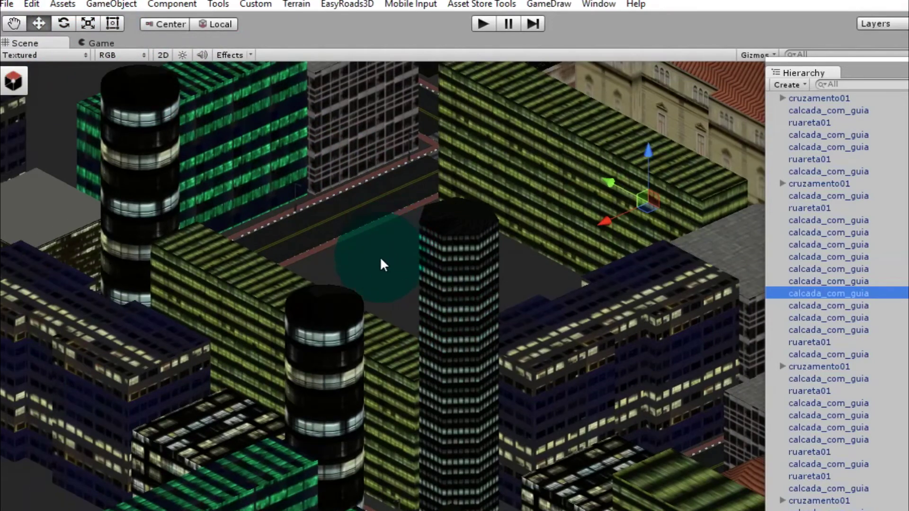
{"action": "scroll", "coordinate": [382, 260], "scroll_direction": "down", "scroll_amount": 1}
{"action": "scroll", "coordinate": [389, 256], "scroll_direction": "down", "scroll_amount": 1}
{"action": "scroll", "coordinate": [387, 256], "scroll_direction": "up", "scroll_amount": 1}
{"action": "scroll", "coordinate": [387, 256], "scroll_direction": "up", "scroll_amount": 1}
{"action": "scroll", "coordinate": [392, 254], "scroll_direction": "up", "scroll_amount": 2}
{"action": "scroll", "coordinate": [857, 117], "scroll_direction": "up", "scroll_amount": 5}
{"action": "scroll", "coordinate": [857, 118], "scroll_direction": "up", "scroll_amount": 5}
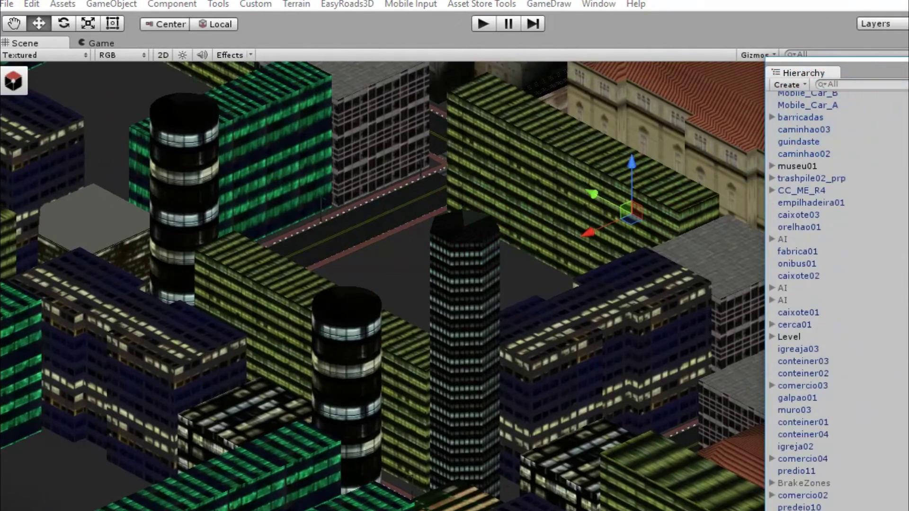
{"action": "scroll", "coordinate": [851, 108], "scroll_direction": "up", "scroll_amount": 2}
Frame the Mobile_Car_Truck and view it from the other side along the sign street
{"action": "double_click", "coordinate": [851, 101]}
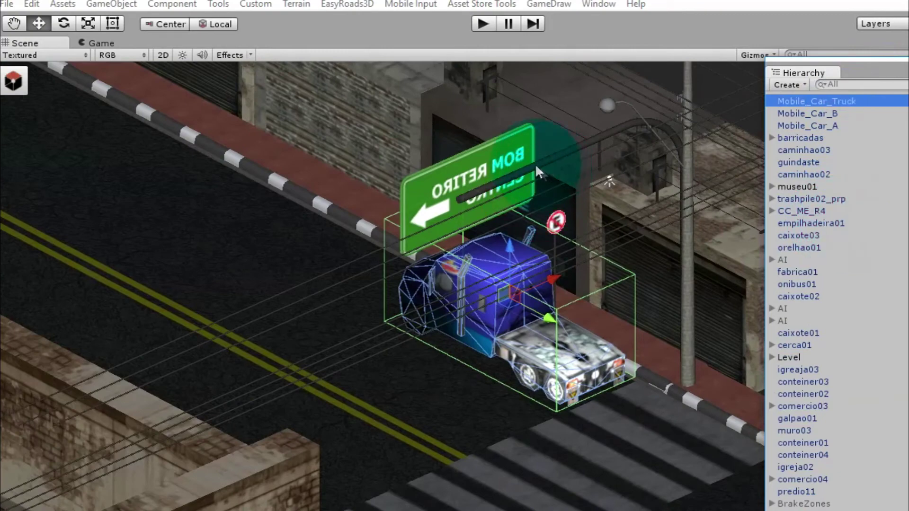
{"action": "right_click", "coordinate": [377, 160]}
{"action": "left_click_drag", "start_coordinate": [376, 160], "coordinate": [857, 107], "text": "alt"}
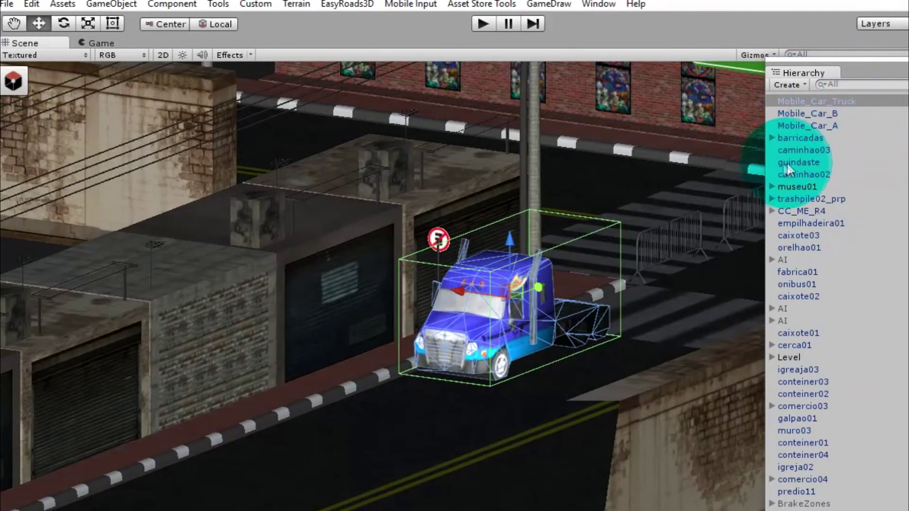
{"action": "left_click", "coordinate": [14, 24]}
{"action": "mouse_move", "coordinate": [601, 211]}
{"action": "left_mouse_down"}
{"action": "mouse_move", "coordinate": [416, 289]}
{"action": "mouse_move", "coordinate": [462, 298]}
{"action": "left_mouse_up"}
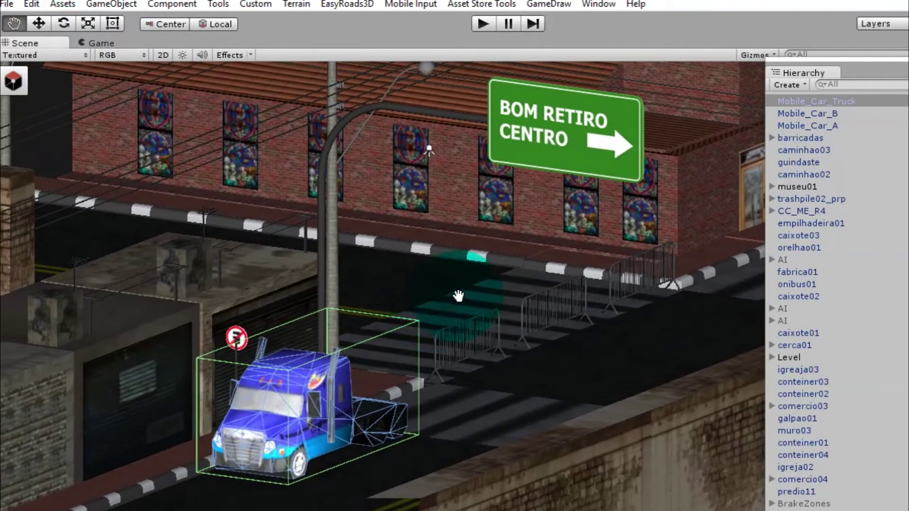
Zoom far out to a wide overview of the whole city map
{"action": "scroll", "coordinate": [462, 299], "scroll_direction": "down", "scroll_amount": 2}
{"action": "scroll", "coordinate": [460, 307], "scroll_direction": "down", "scroll_amount": 2}
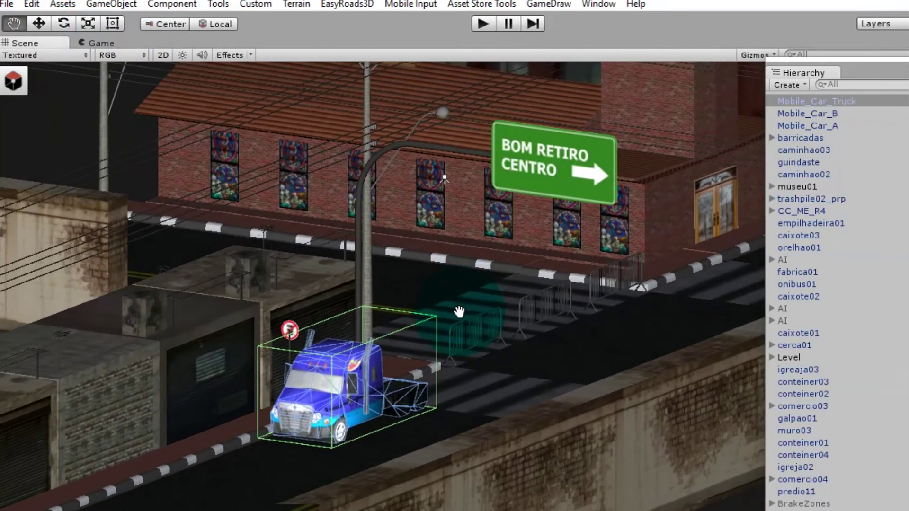
{"action": "scroll", "coordinate": [462, 315], "scroll_direction": "down", "scroll_amount": 1}
{"action": "scroll", "coordinate": [459, 322], "scroll_direction": "down", "scroll_amount": 2}
{"action": "scroll", "coordinate": [459, 326], "scroll_direction": "down", "scroll_amount": 2}
{"action": "scroll", "coordinate": [458, 329], "scroll_direction": "down", "scroll_amount": 1}
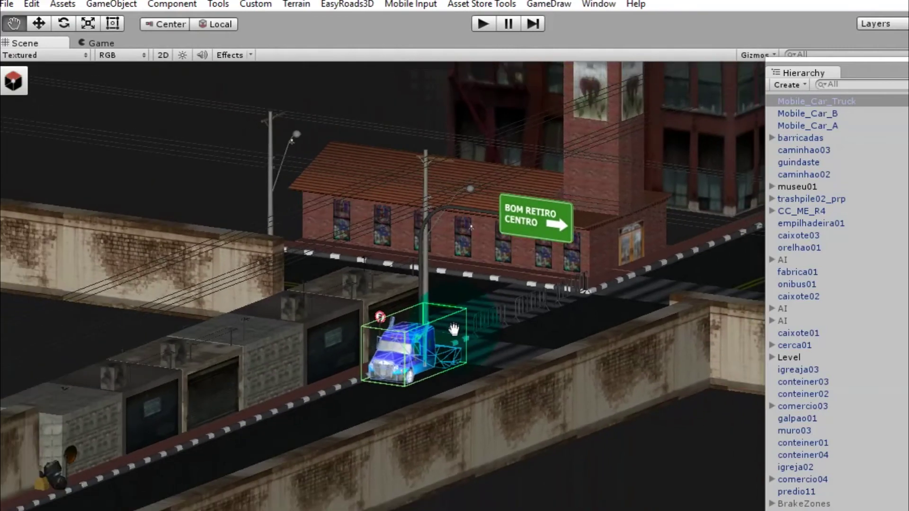
{"action": "scroll", "coordinate": [456, 332], "scroll_direction": "down", "scroll_amount": 1}
{"action": "scroll", "coordinate": [456, 331], "scroll_direction": "down", "scroll_amount": 1}
{"action": "scroll", "coordinate": [457, 330], "scroll_direction": "down", "scroll_amount": 1}
{"action": "scroll", "coordinate": [458, 329], "scroll_direction": "down", "scroll_amount": 1}
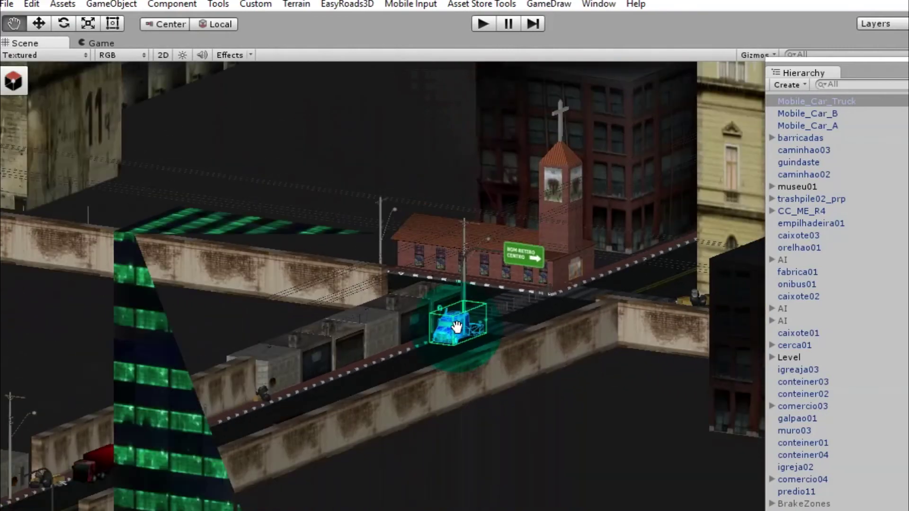
{"action": "scroll", "coordinate": [458, 327], "scroll_direction": "down", "scroll_amount": 2}
{"action": "scroll", "coordinate": [460, 324], "scroll_direction": "down", "scroll_amount": 1}
{"action": "scroll", "coordinate": [461, 318], "scroll_direction": "down", "scroll_amount": 2}
{"action": "scroll", "coordinate": [461, 317], "scroll_direction": "down", "scroll_amount": 1}
{"action": "scroll", "coordinate": [461, 316], "scroll_direction": "down", "scroll_amount": 2}
{"action": "scroll", "coordinate": [460, 316], "scroll_direction": "down", "scroll_amount": 2}
{"action": "scroll", "coordinate": [460, 316], "scroll_direction": "down", "scroll_amount": 1}
{"action": "scroll", "coordinate": [461, 317], "scroll_direction": "down", "scroll_amount": 1}
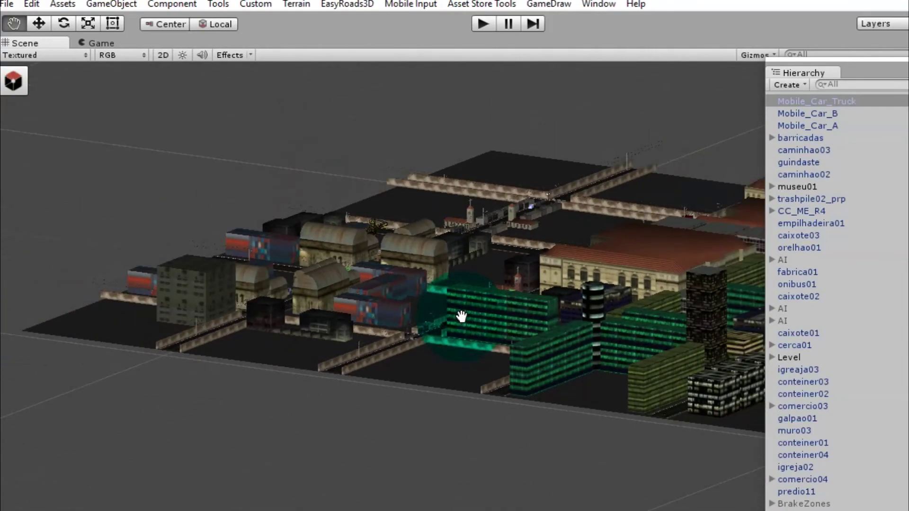
Tilt to a top-down map view, pan over the red-roofed blocks, and select group_1
{"action": "left_click_drag", "start_coordinate": [494, 303], "coordinate": [612, 329], "text": "alt"}
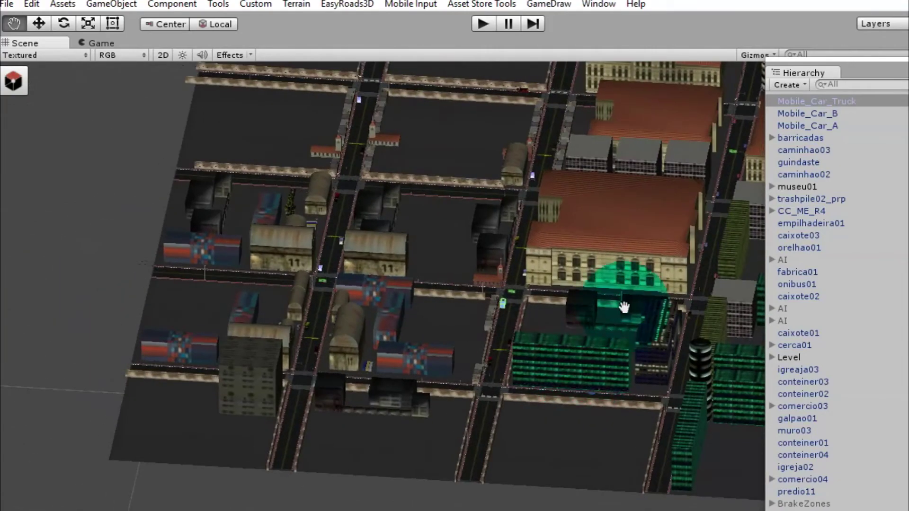
{"action": "mouse_move", "coordinate": [609, 290]}
{"action": "left_mouse_down"}
{"action": "mouse_move", "coordinate": [322, 431]}
{"action": "mouse_move", "coordinate": [152, 314]}
{"action": "mouse_move", "coordinate": [234, 264]}
{"action": "mouse_move", "coordinate": [441, 341]}
{"action": "mouse_move", "coordinate": [489, 298]}
{"action": "mouse_move", "coordinate": [489, 358]}
{"action": "mouse_move", "coordinate": [278, 321]}
{"action": "mouse_move", "coordinate": [385, 304]}
{"action": "mouse_move", "coordinate": [340, 299]}
{"action": "mouse_move", "coordinate": [417, 352]}
{"action": "left_mouse_up"}
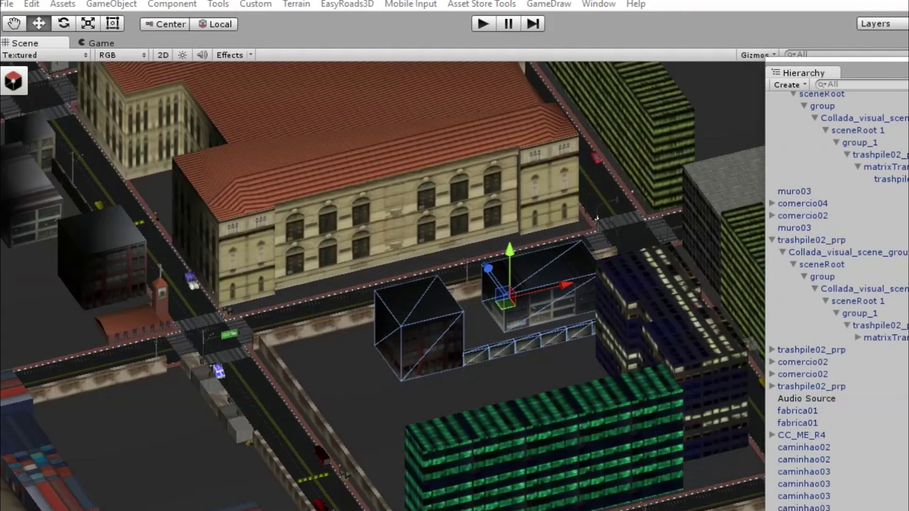
{"action": "left_click", "coordinate": [870, 311]}
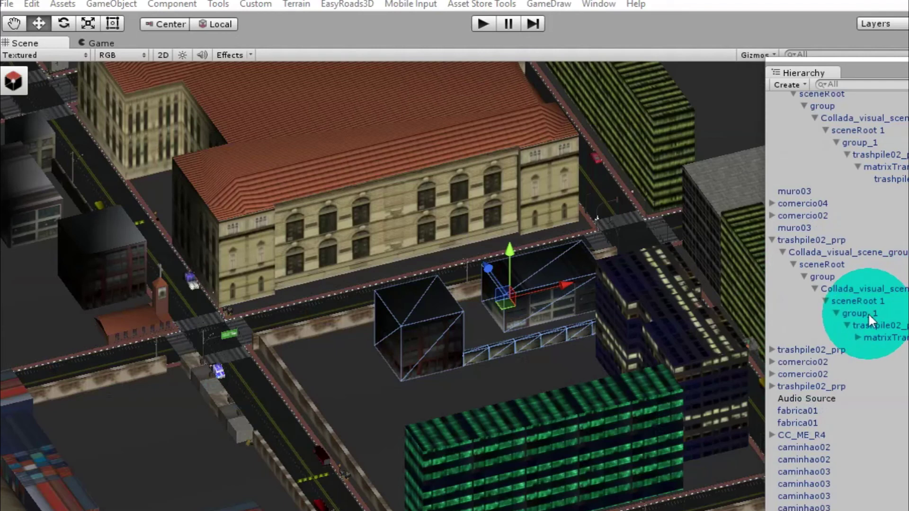